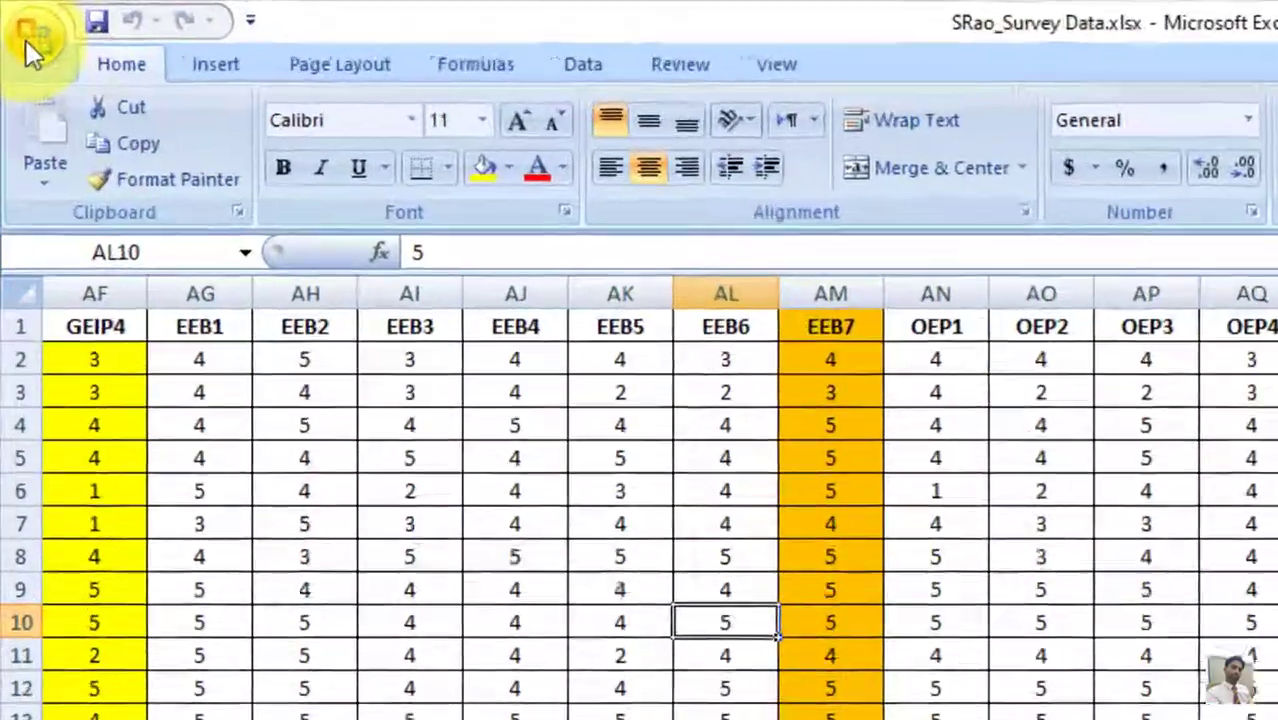
Save the survey workbook as SRao_Survey Data.csv in CSV (Macintosh) format in the Sample Data folder, replacing the existing file.
{"action": "left_click", "coordinate": [19, 22]}
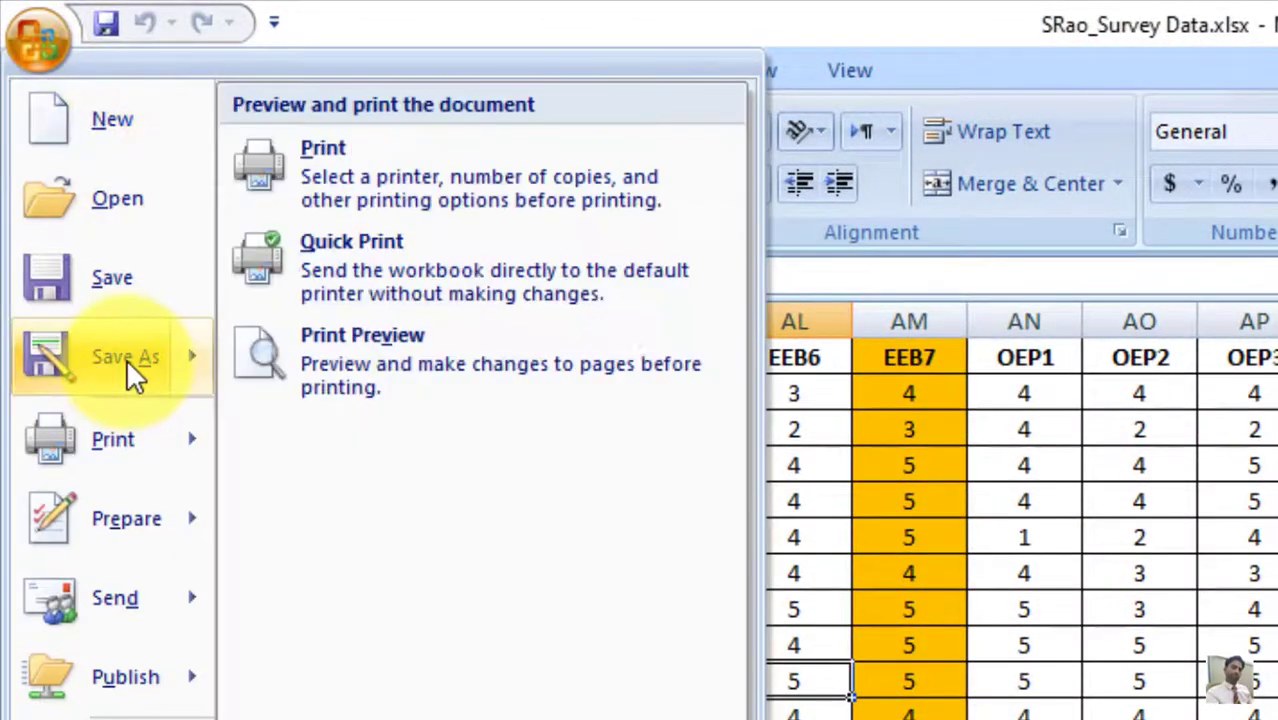
{"action": "mouse_move", "coordinate": [126, 358]}
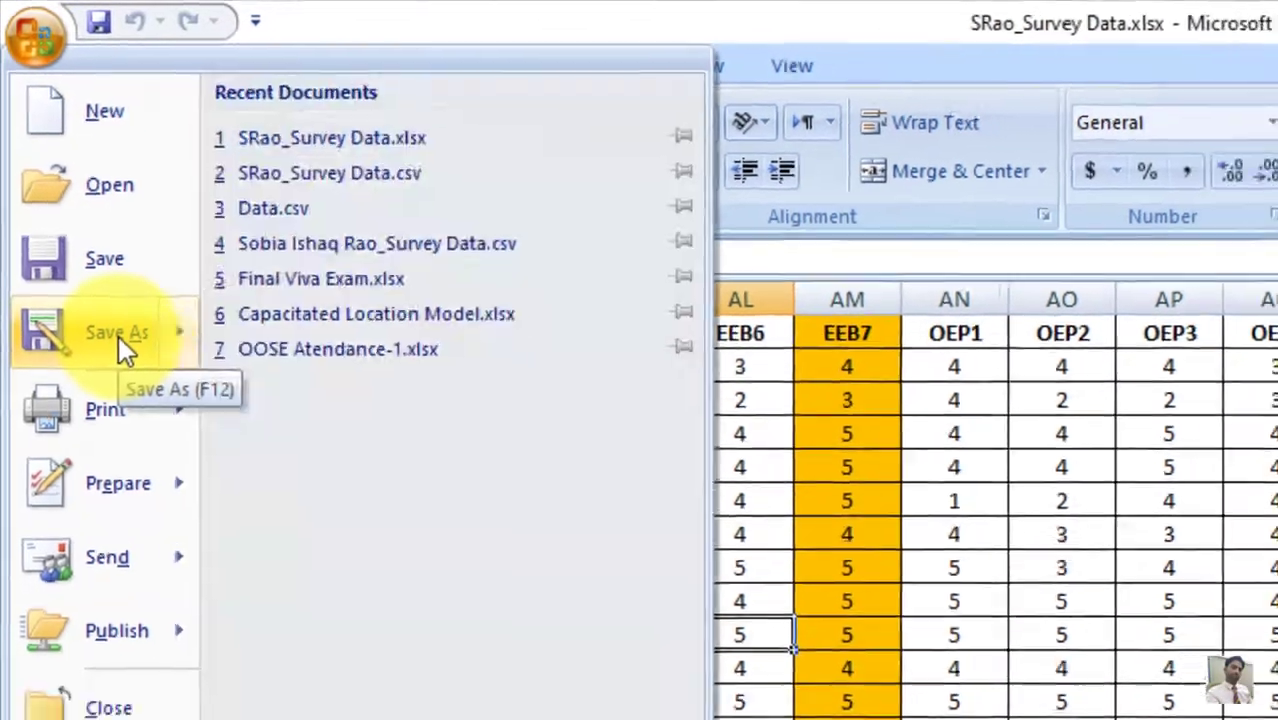
{"action": "left_click", "coordinate": [1141, 719]}
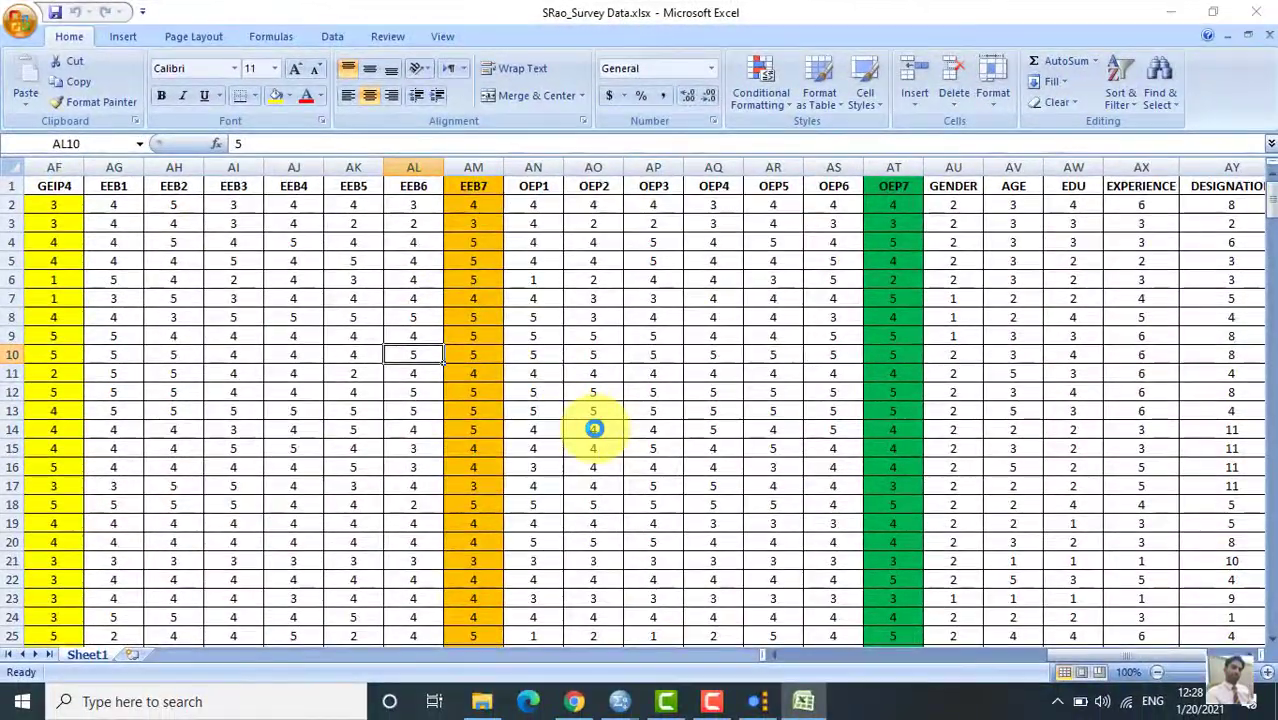
{"action": "left_click", "coordinate": [410, 345]}
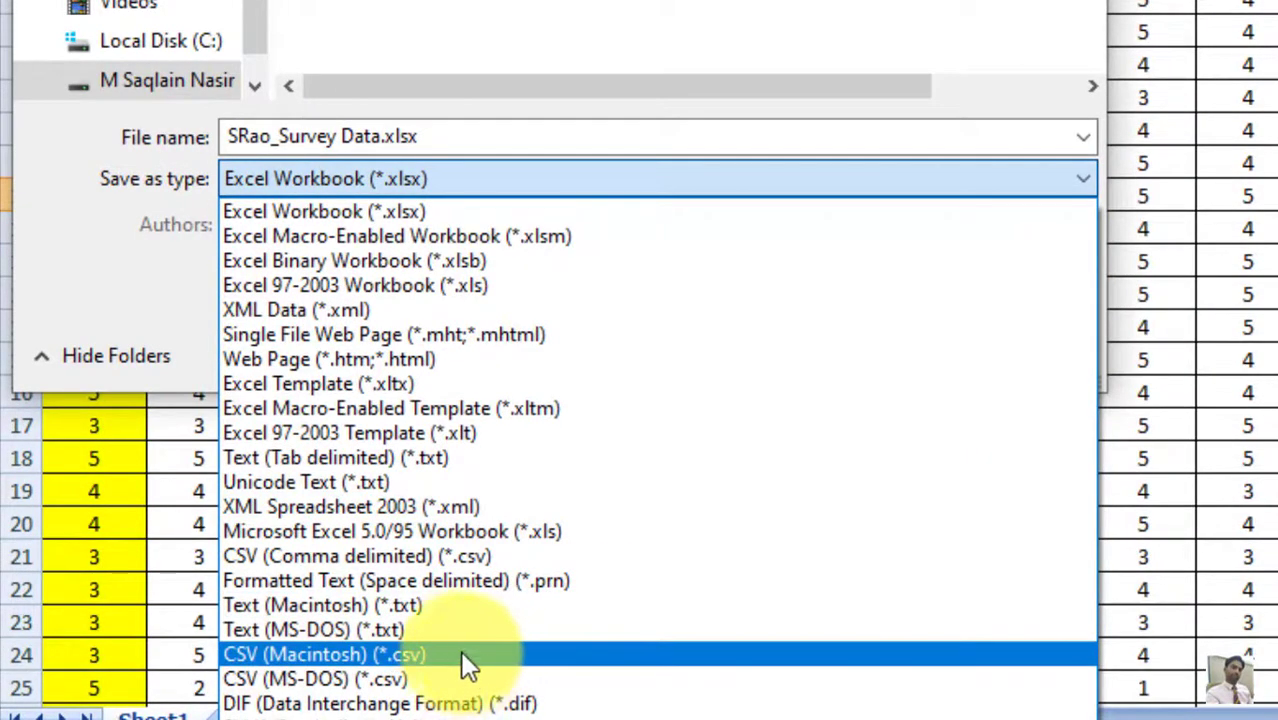
{"action": "left_click", "coordinate": [431, 654]}
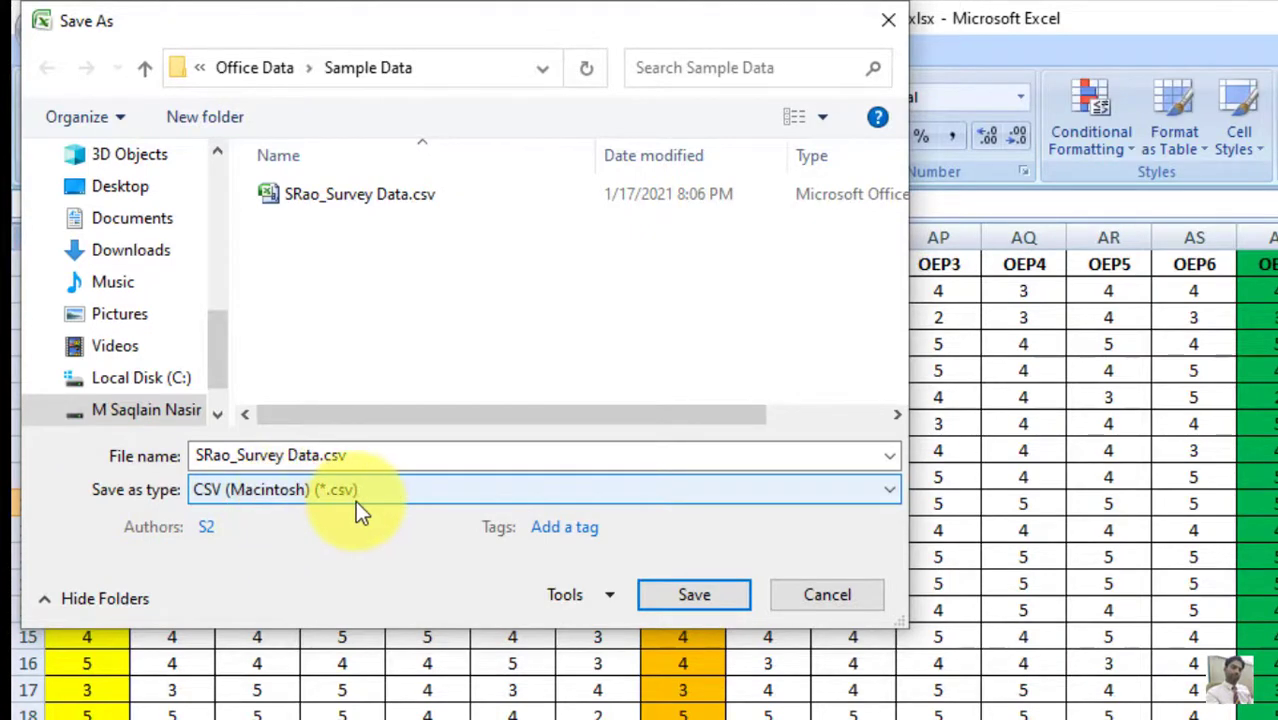
{"action": "left_click", "coordinate": [692, 597]}
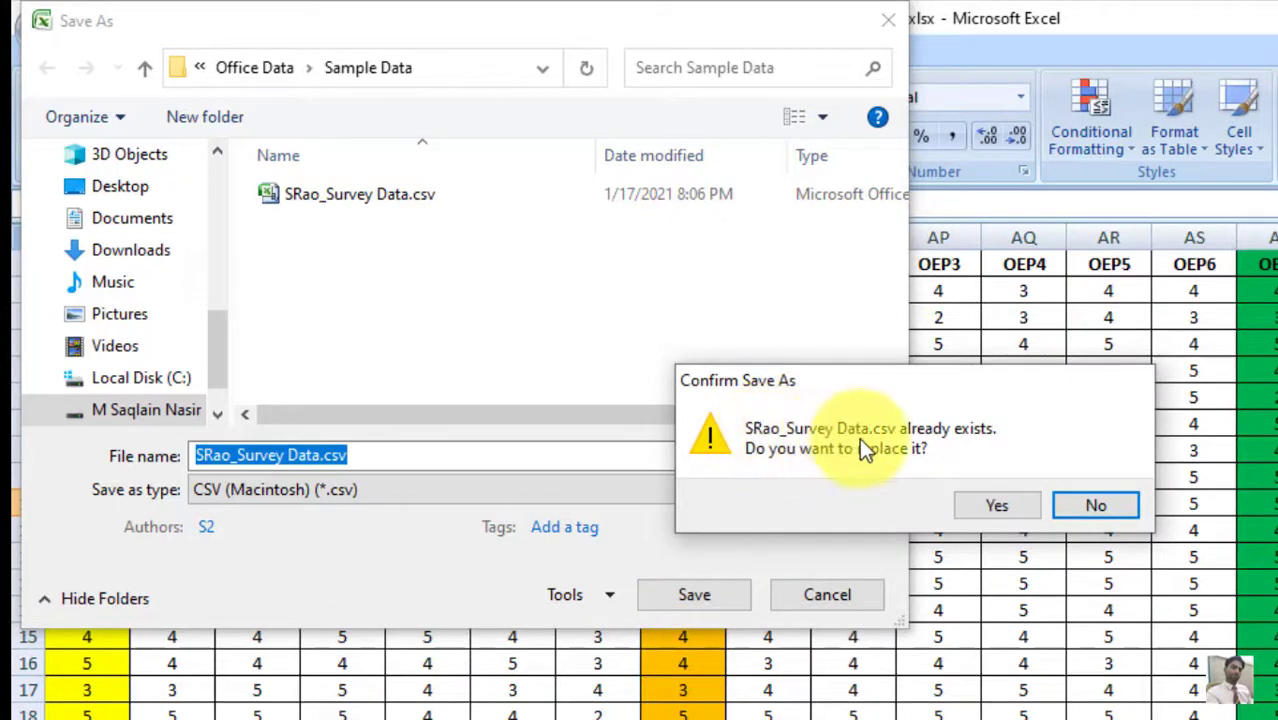
{"action": "left_click", "coordinate": [1002, 505]}
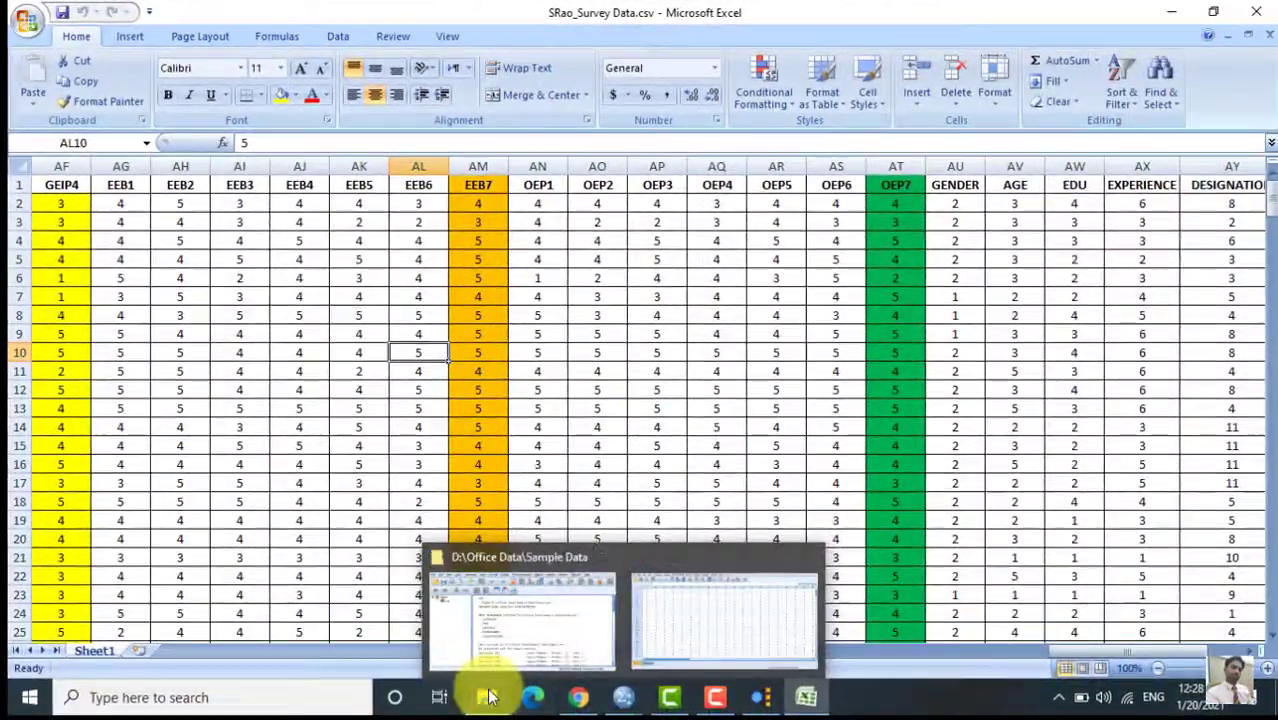
Switch to the Data.sav dataset in SPSS and save it as the comma delimited file Data.csv in the Sample Data folder.
{"action": "left_click", "coordinate": [505, 705]}
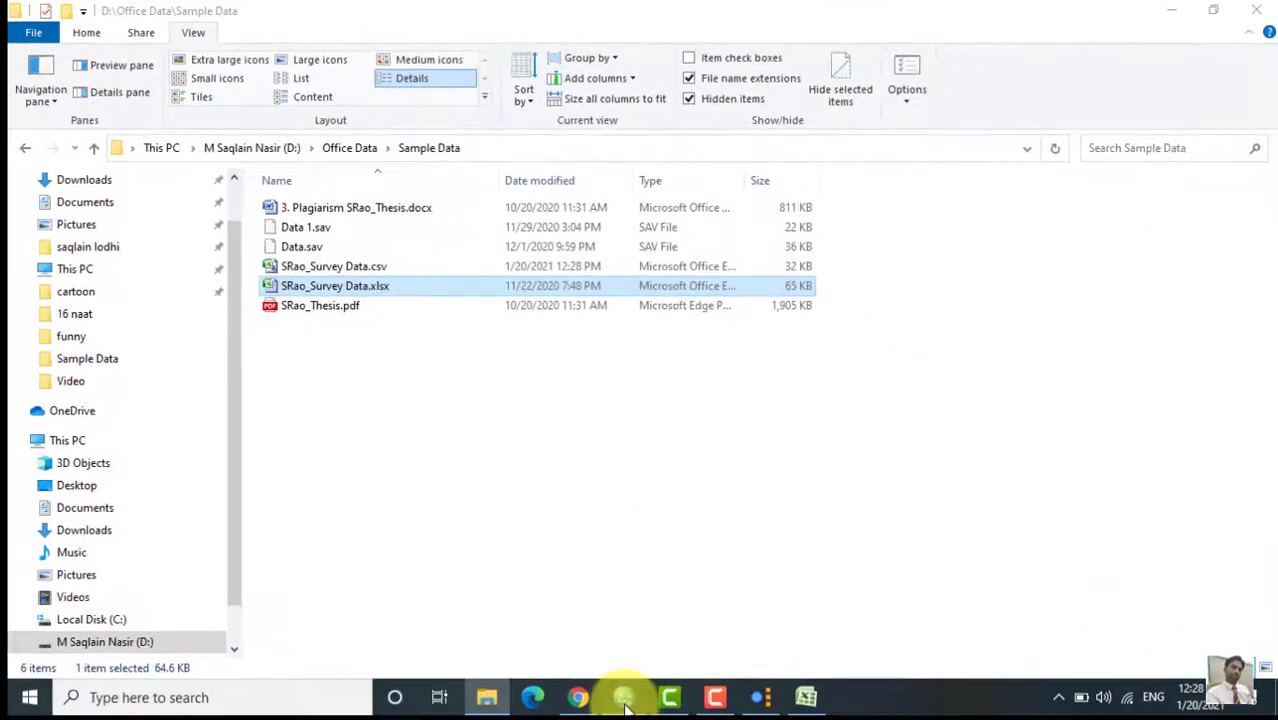
{"action": "mouse_move", "coordinate": [624, 705]}
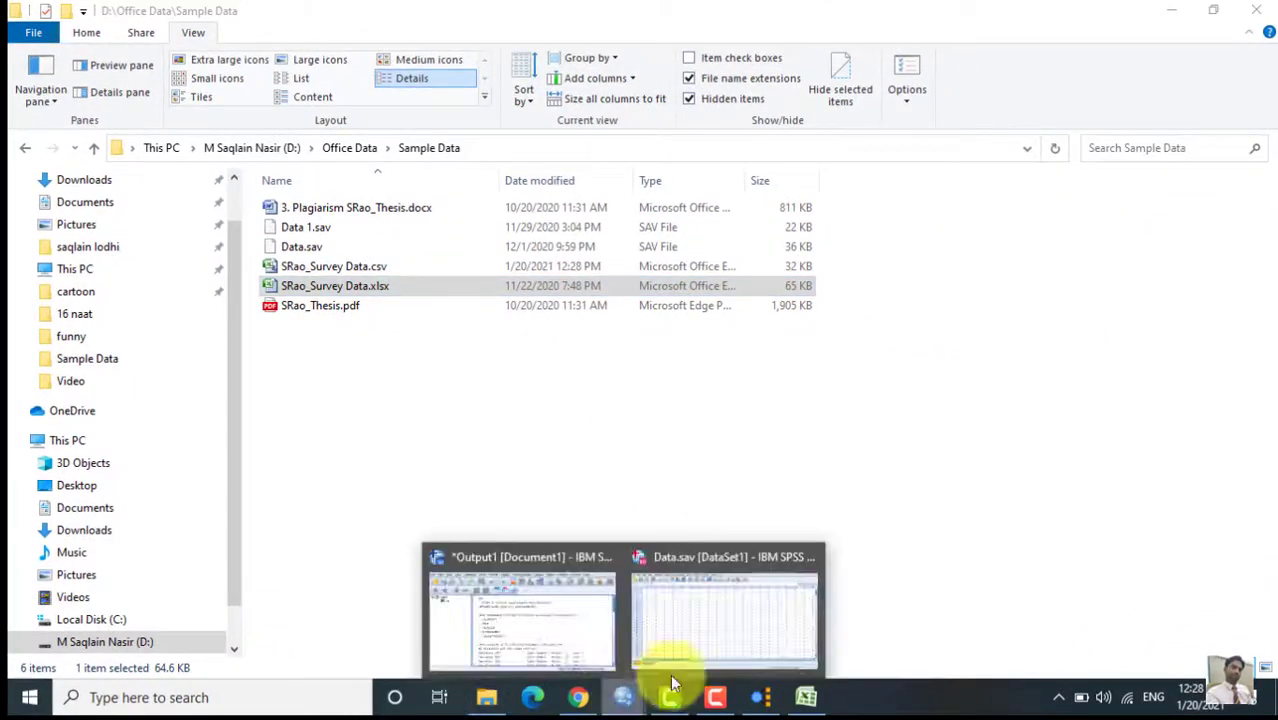
{"action": "left_click", "coordinate": [742, 614]}
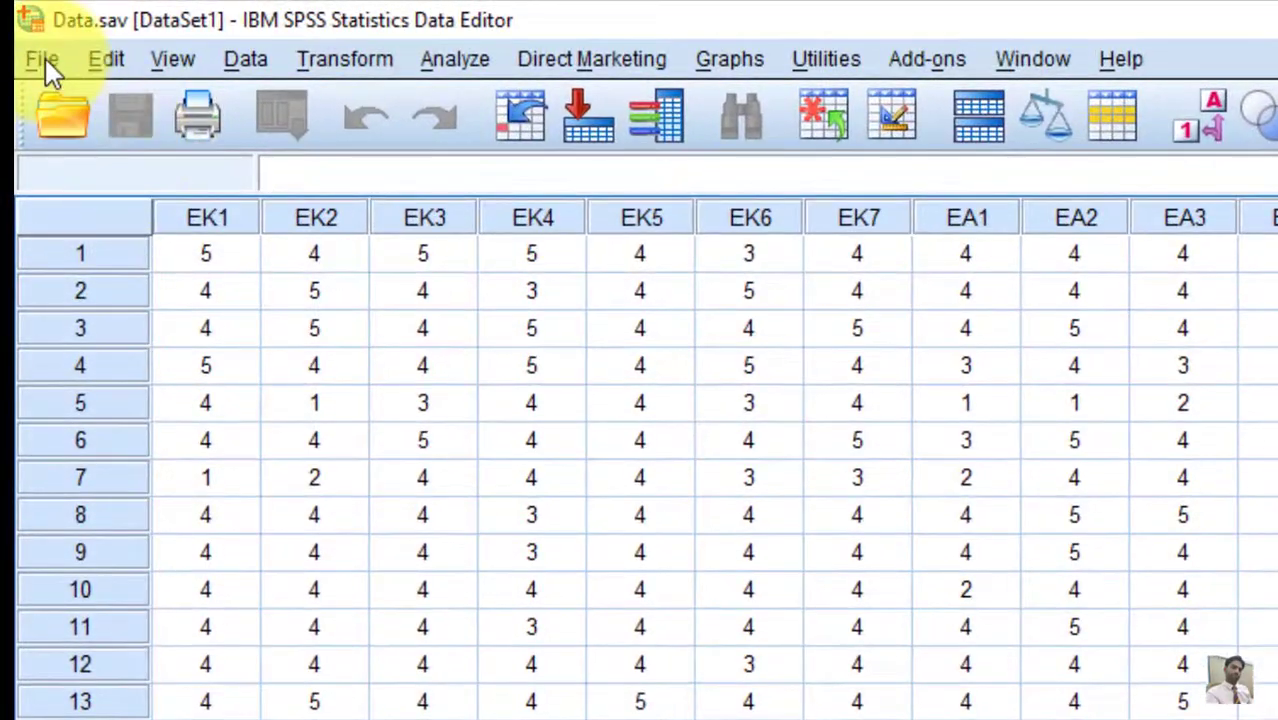
{"action": "left_click", "coordinate": [42, 59]}
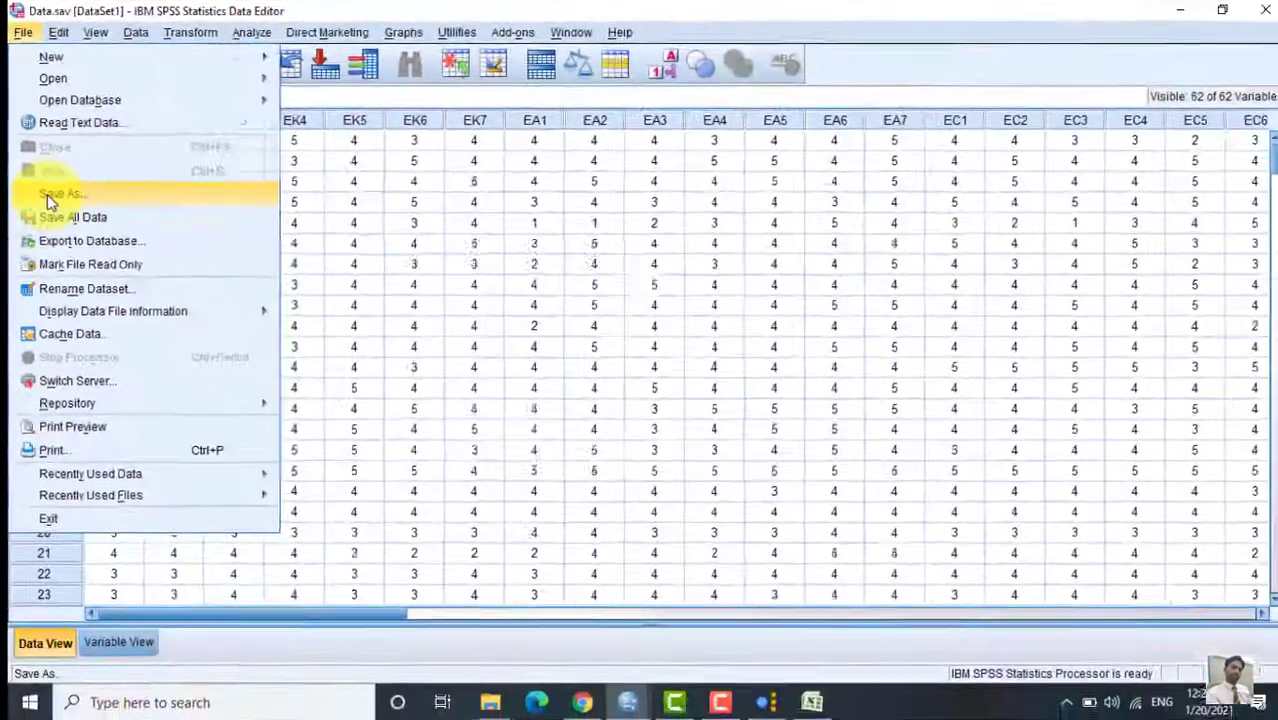
{"action": "left_click", "coordinate": [47, 194]}
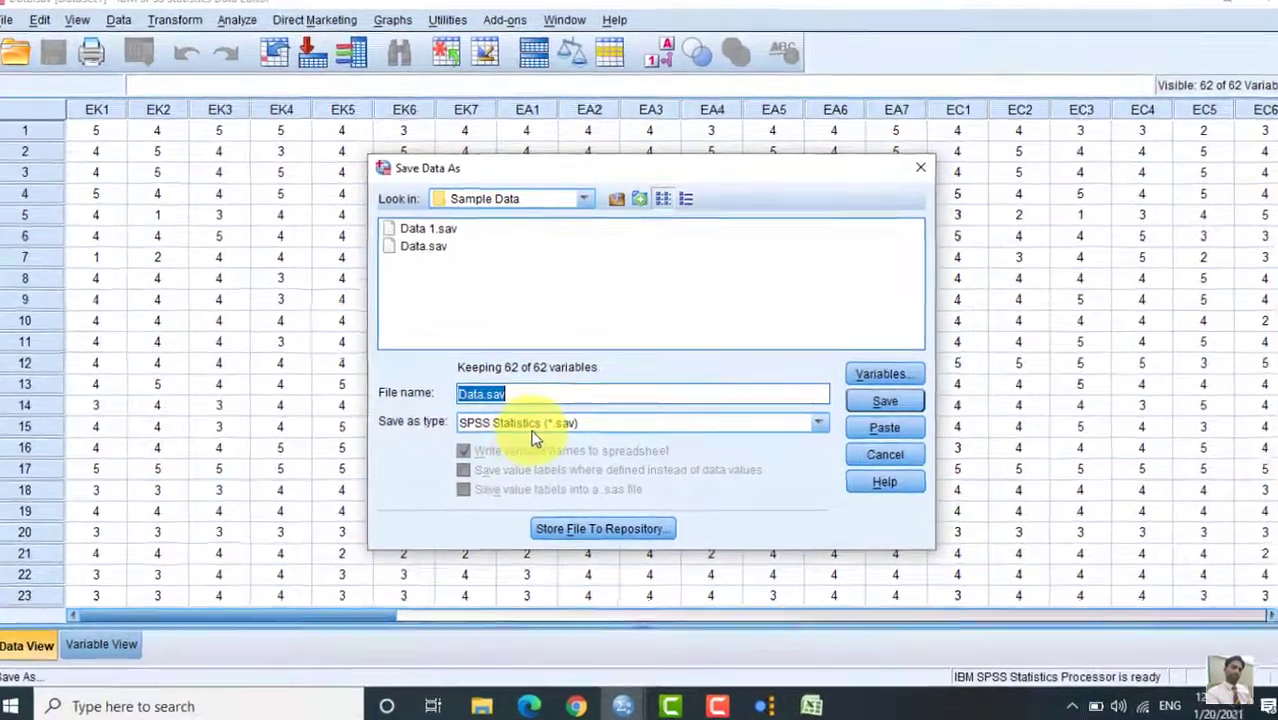
{"action": "left_click", "coordinate": [497, 426]}
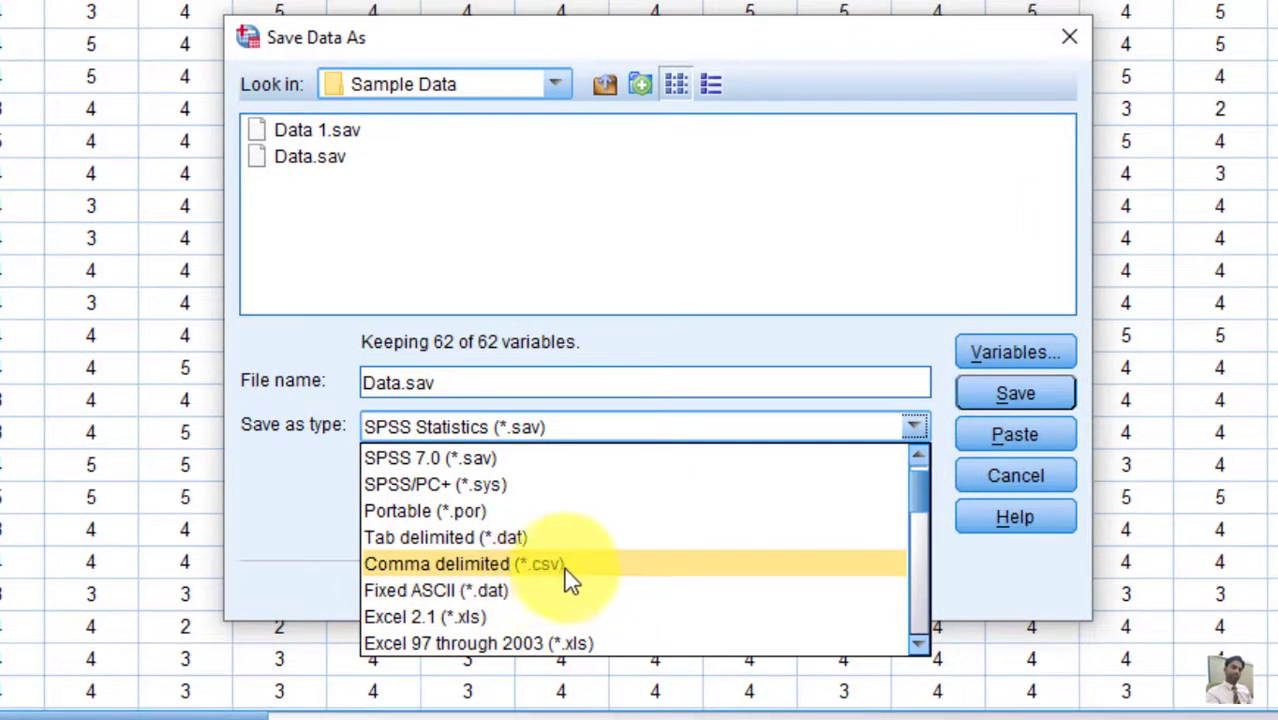
{"action": "left_click", "coordinate": [564, 568]}
{"action": "left_click", "coordinate": [465, 566]}
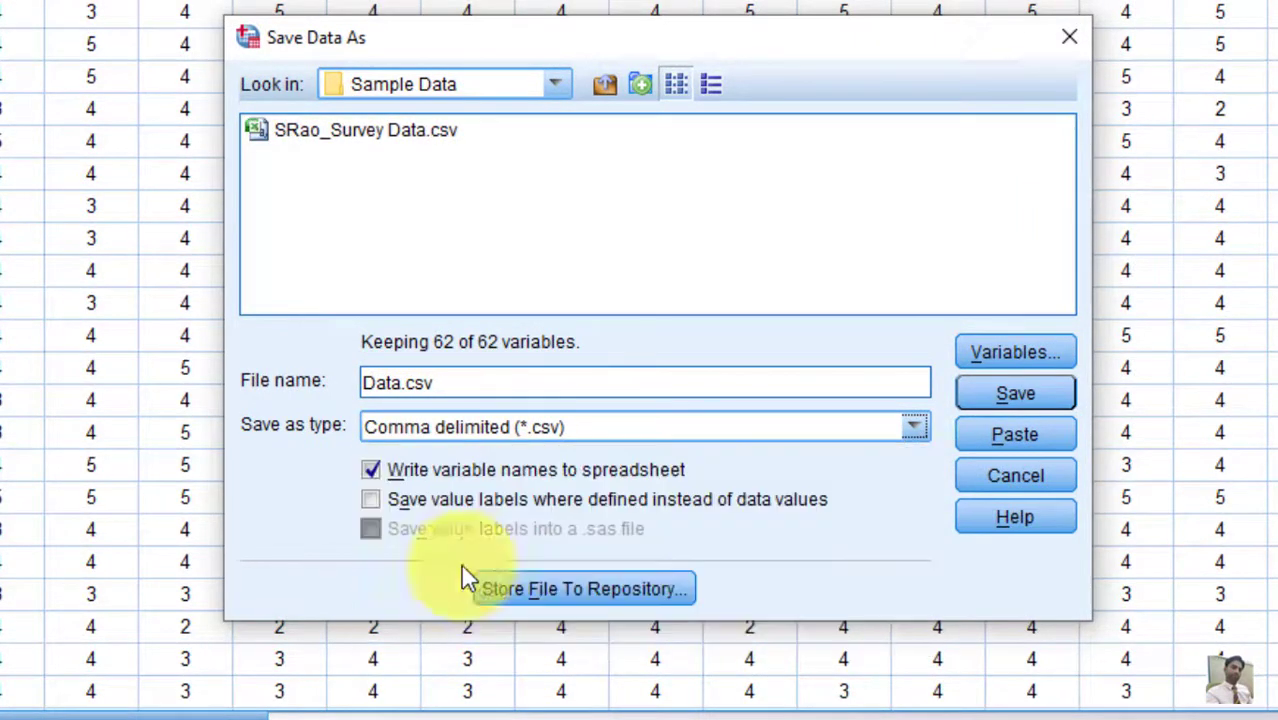
{"action": "left_click", "coordinate": [993, 396]}
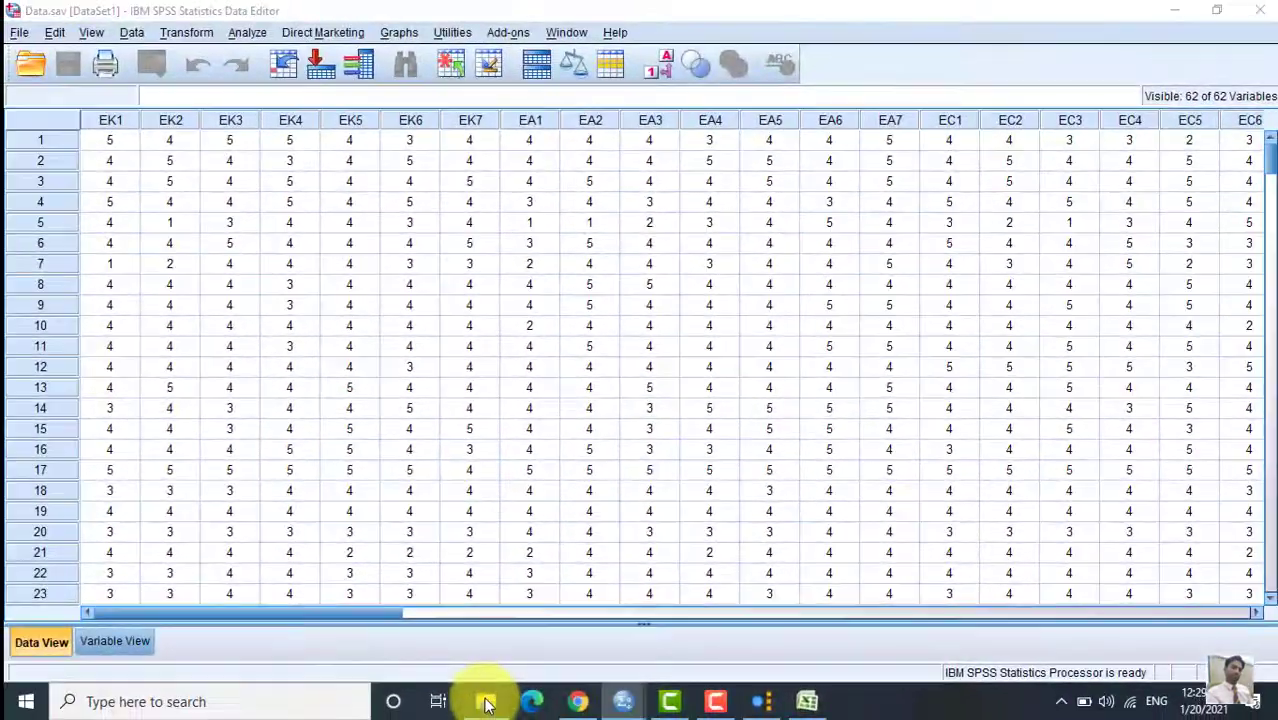
Check the CSV files in the Sample Data folder and examine the demographic and construct columns of Data.sav in SPSS.
{"action": "left_click", "coordinate": [483, 710]}
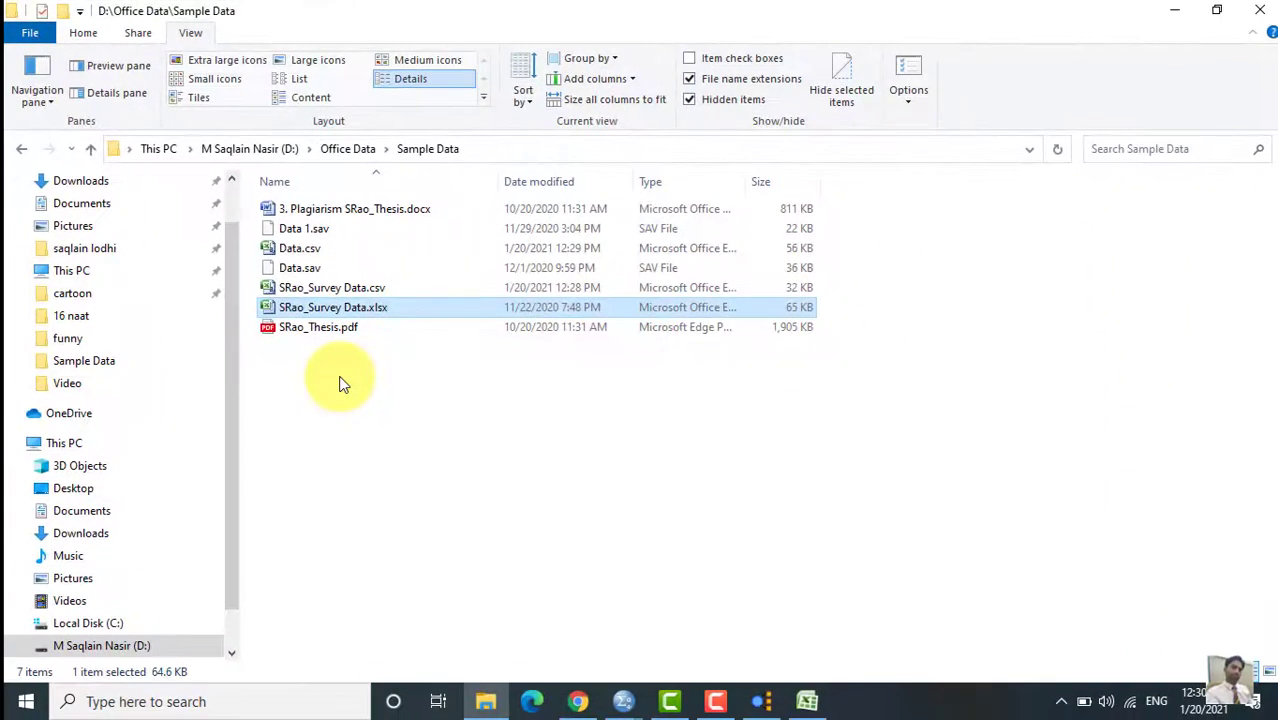
{"action": "left_click", "coordinate": [768, 703]}
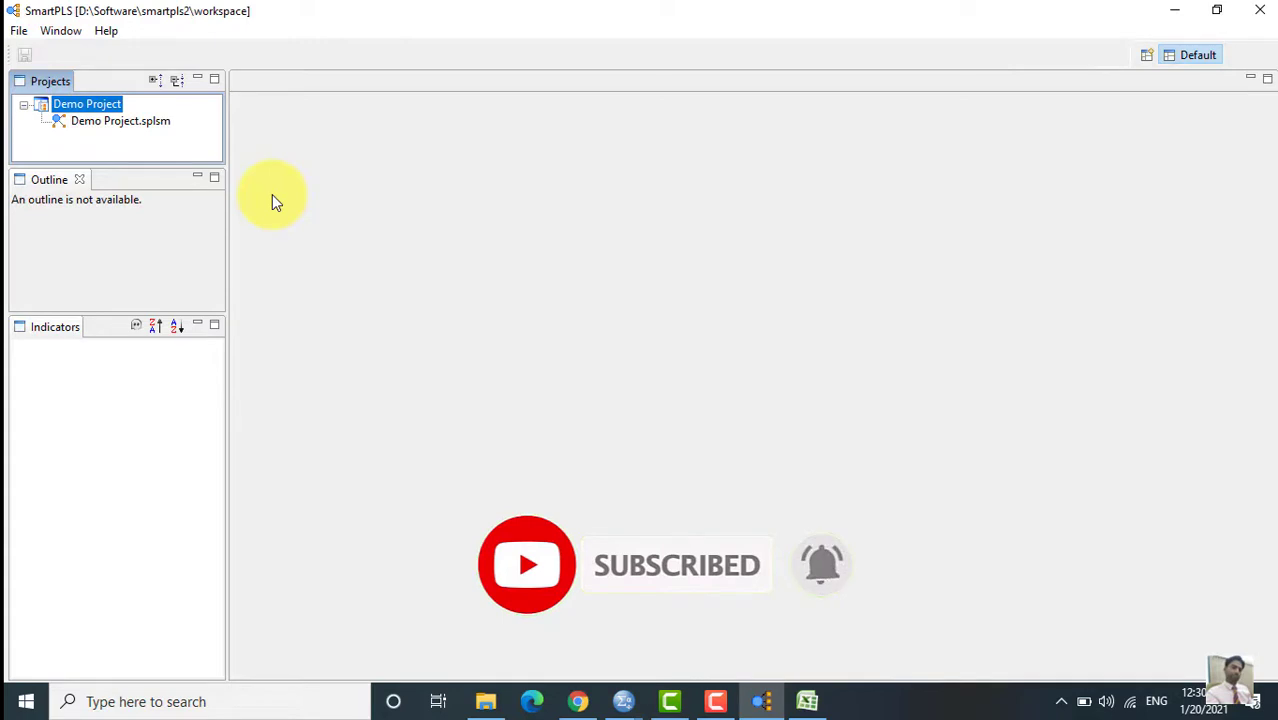
{"action": "left_click", "coordinate": [624, 701]}
{"action": "left_click", "coordinate": [715, 630]}
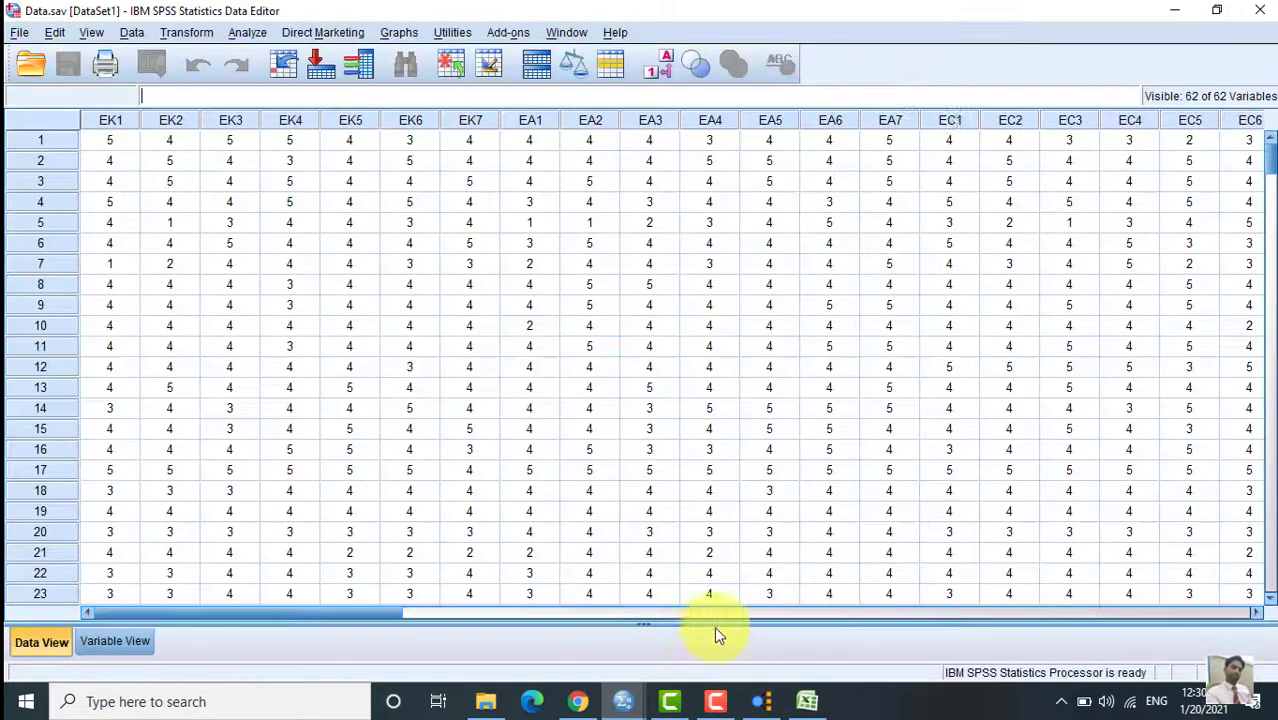
{"action": "left_click_drag", "start_coordinate": [377, 613], "coordinate": [902, 607]}
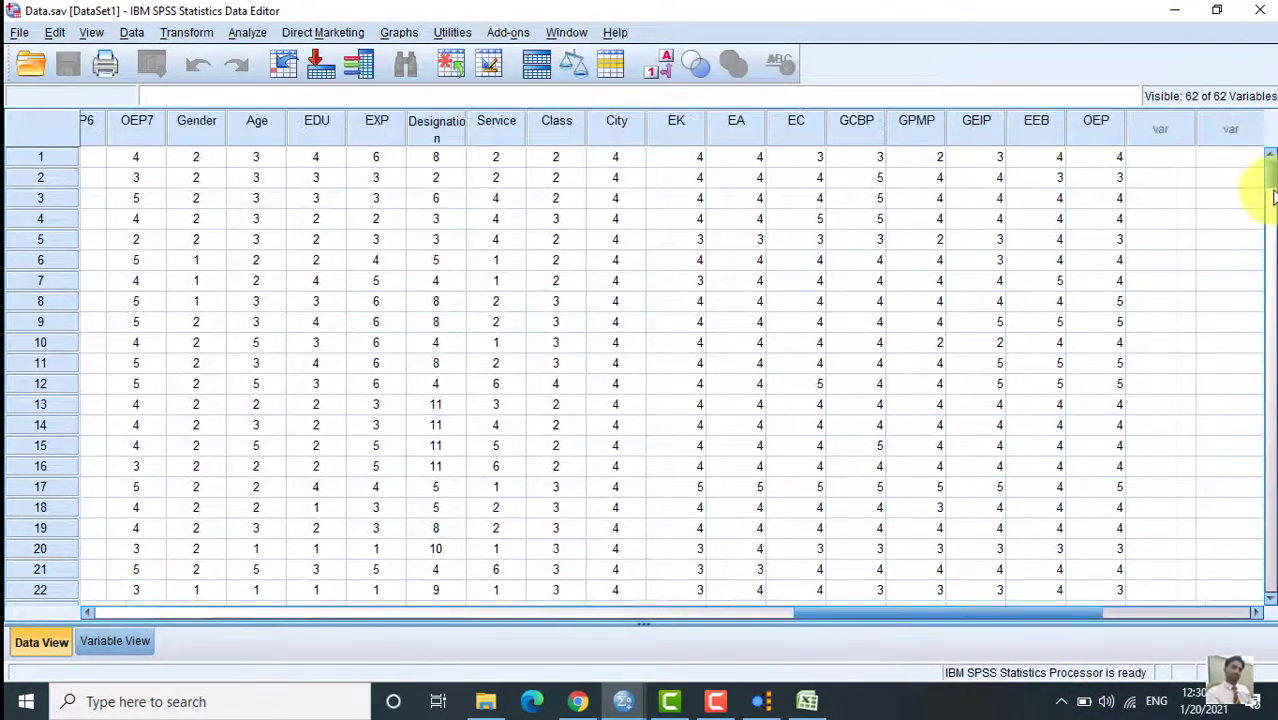
{"action": "left_click_drag", "start_coordinate": [1266, 181], "coordinate": [1265, 356]}
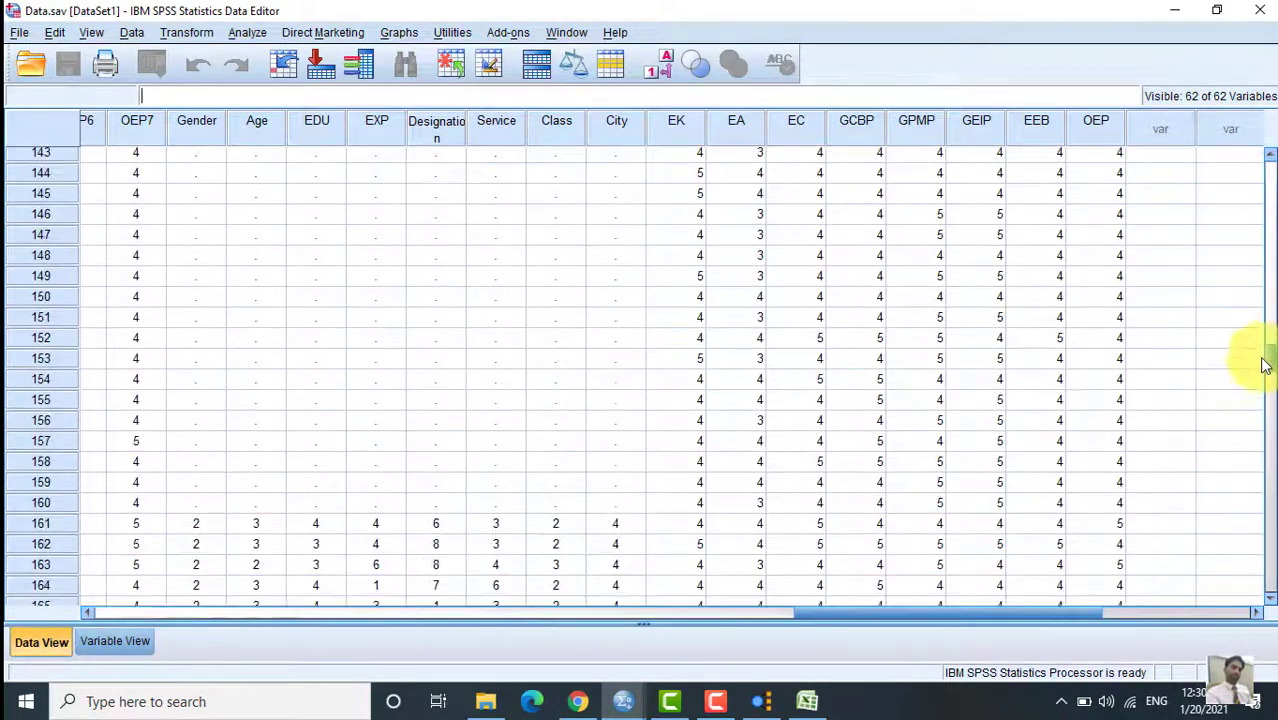
{"action": "left_click_drag", "start_coordinate": [1270, 362], "coordinate": [1270, 225]}
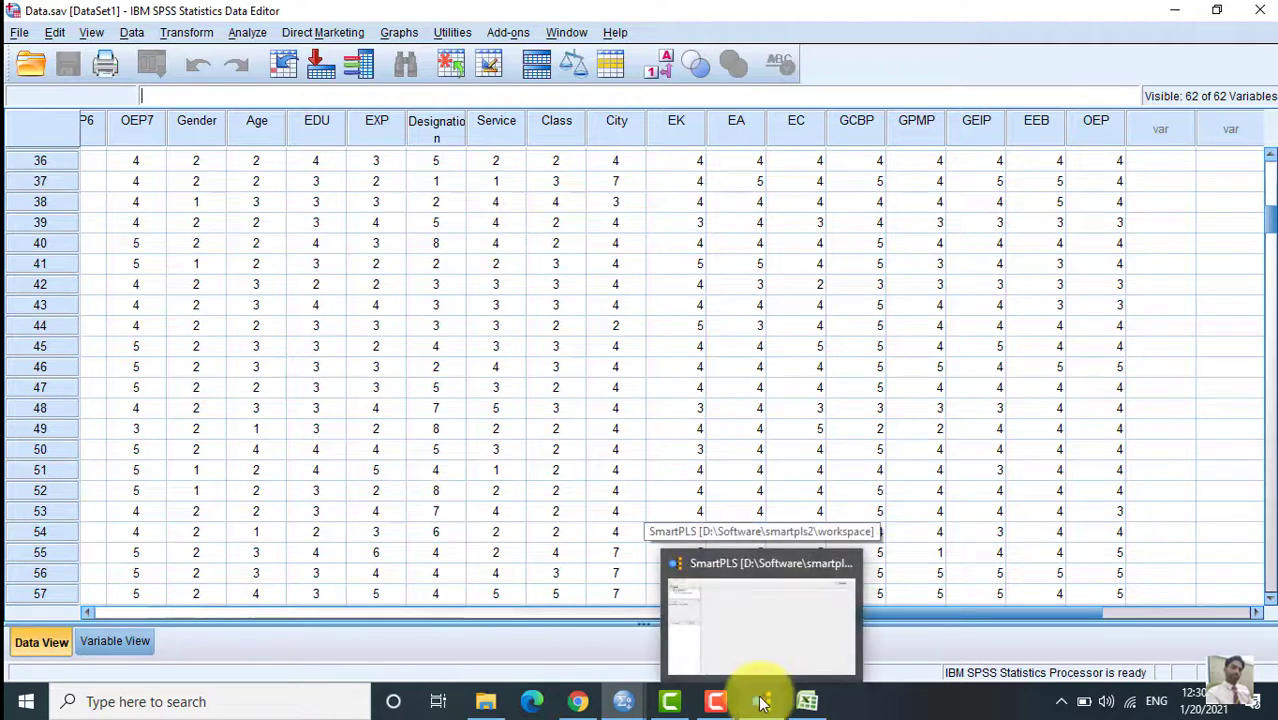
Open SRao_Survey Data.csv from the Sample Data folder in Excel and highlight the demographic columns GENDER through CITY for review.
{"action": "left_click", "coordinate": [487, 697]}
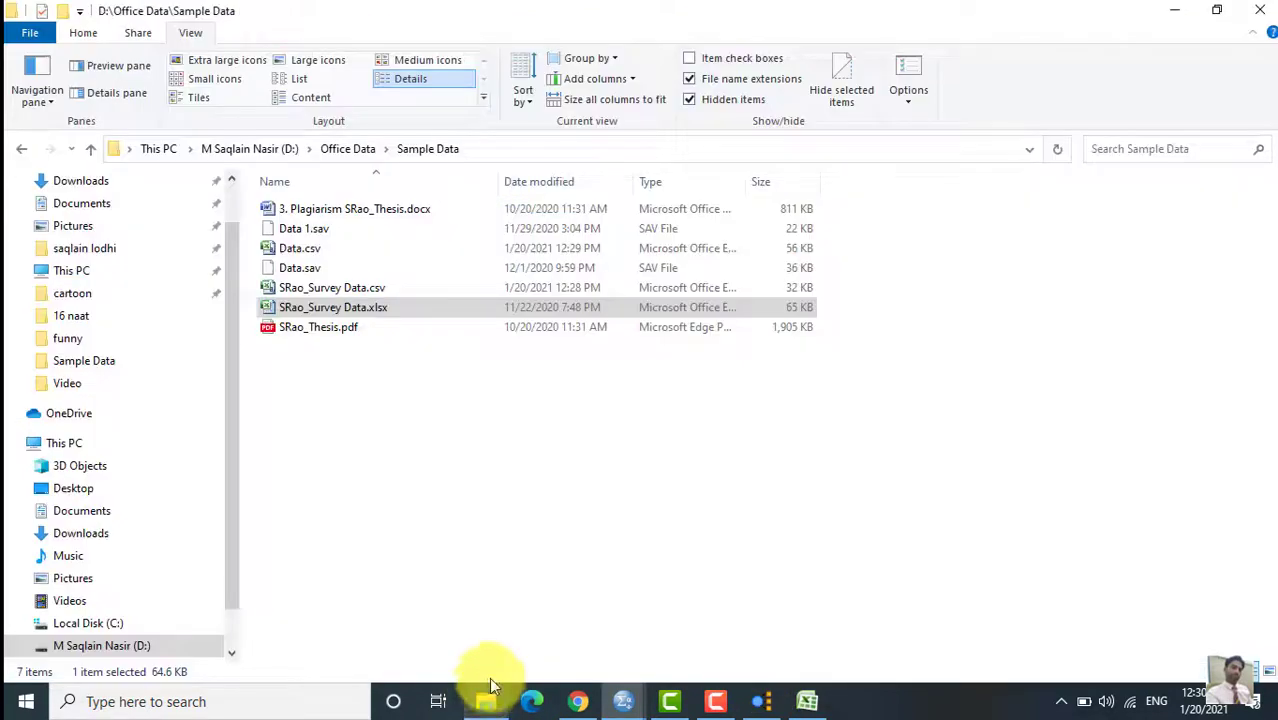
{"action": "left_click", "coordinate": [297, 287]}
{"action": "double_click", "coordinate": [295, 286]}
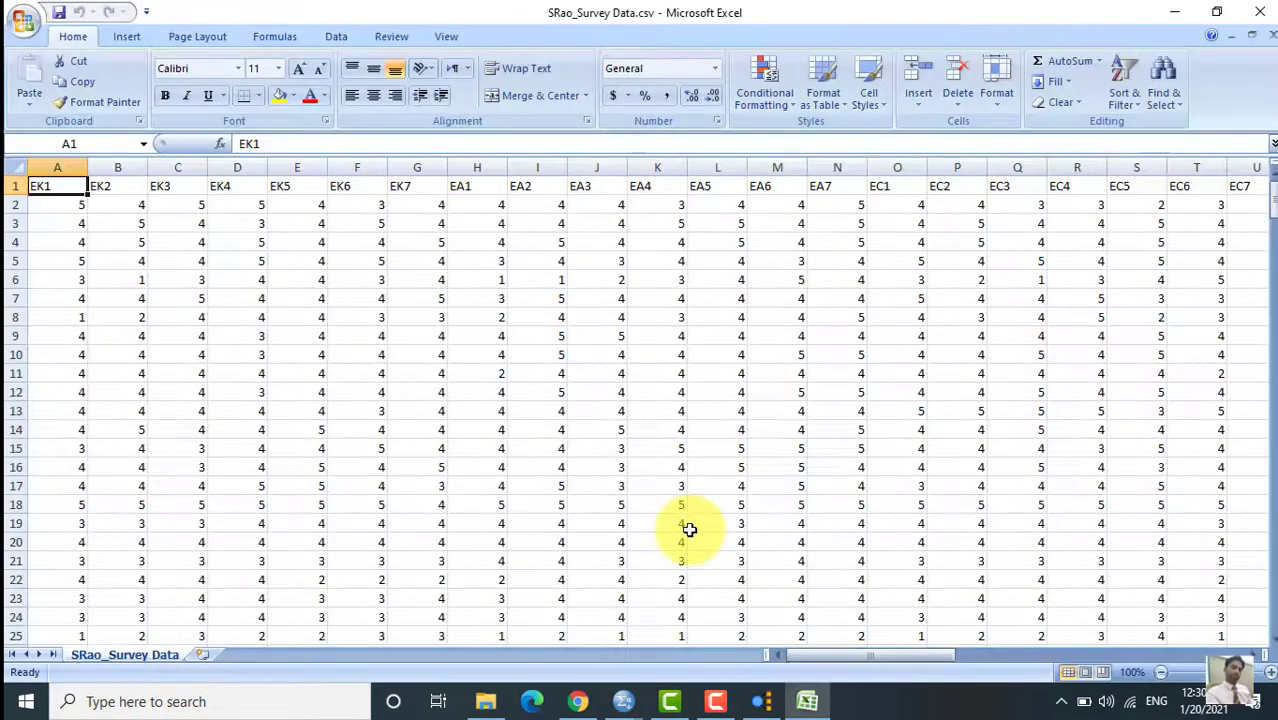
{"action": "left_click_drag", "start_coordinate": [845, 660], "coordinate": [1174, 668]}
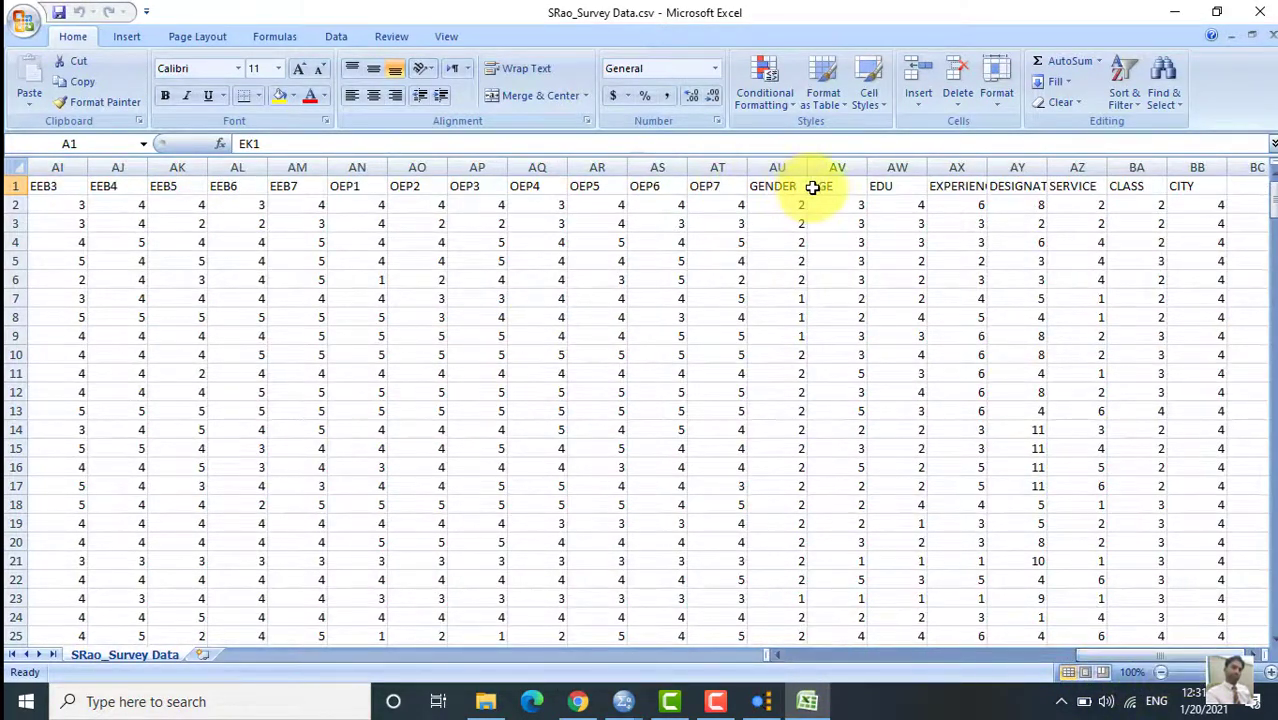
{"action": "left_click_drag", "start_coordinate": [765, 165], "coordinate": [1185, 201]}
{"action": "left_click_drag", "start_coordinate": [1271, 200], "coordinate": [1264, 175]}
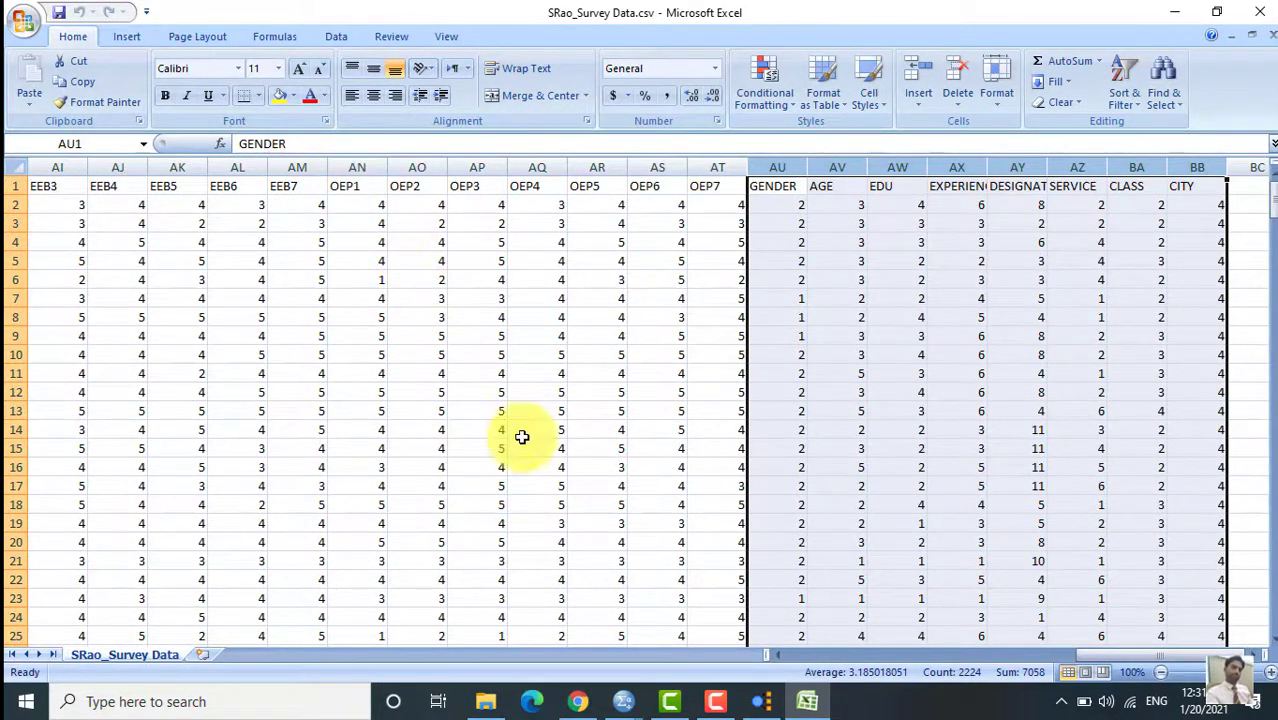
Switch to SmartPLS and import SRao_Survey Data.csv as indicator data into the Demo Project.
{"action": "left_click", "coordinate": [623, 703]}
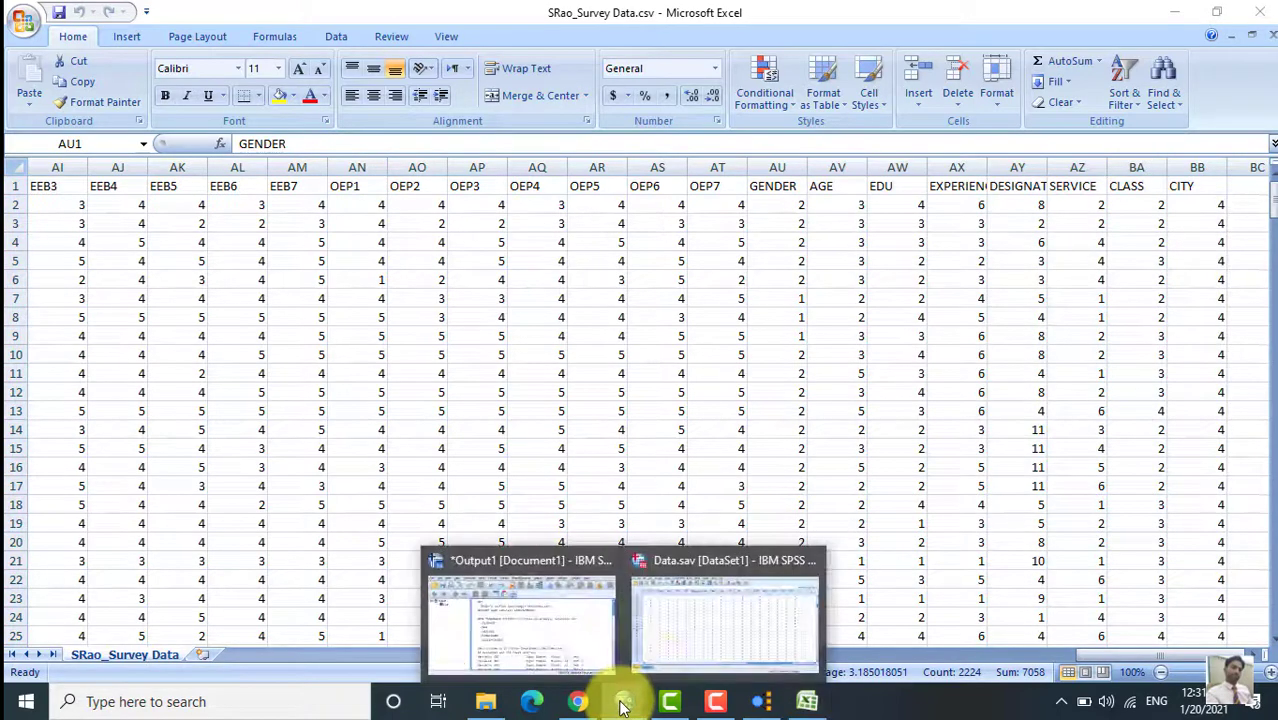
{"action": "left_click", "coordinate": [762, 700]}
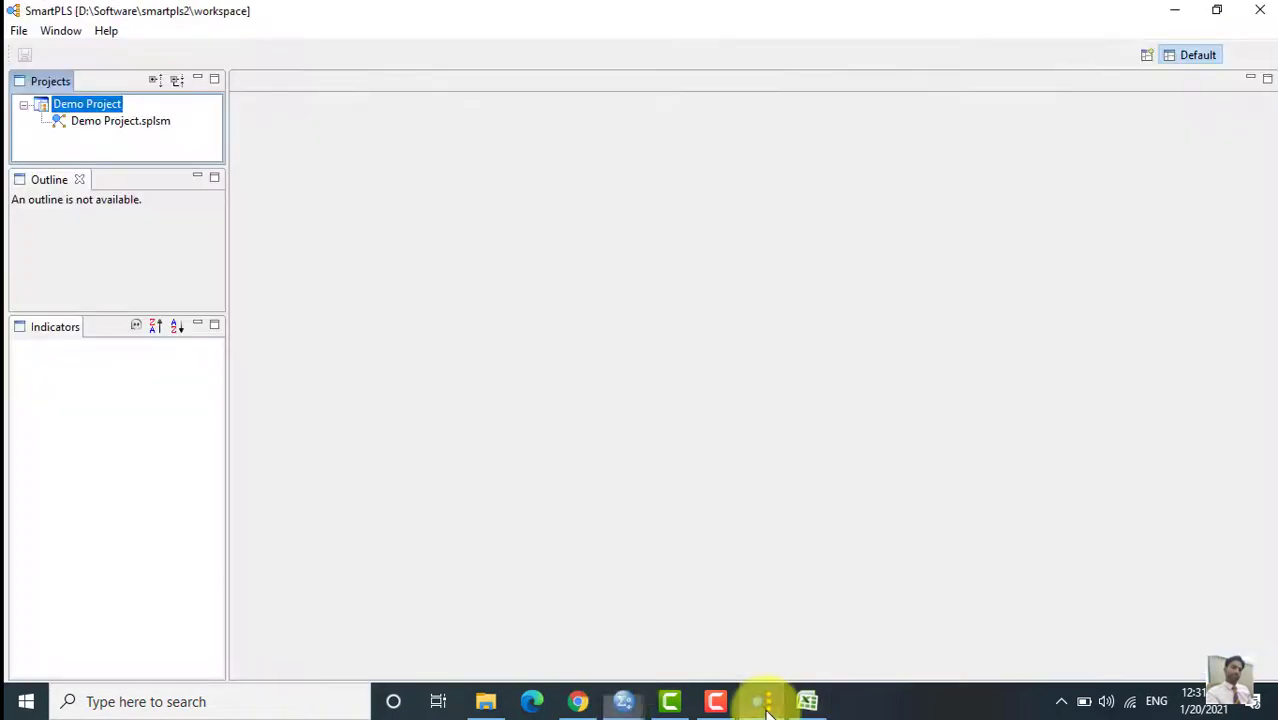
{"action": "right_click", "coordinate": [74, 118]}
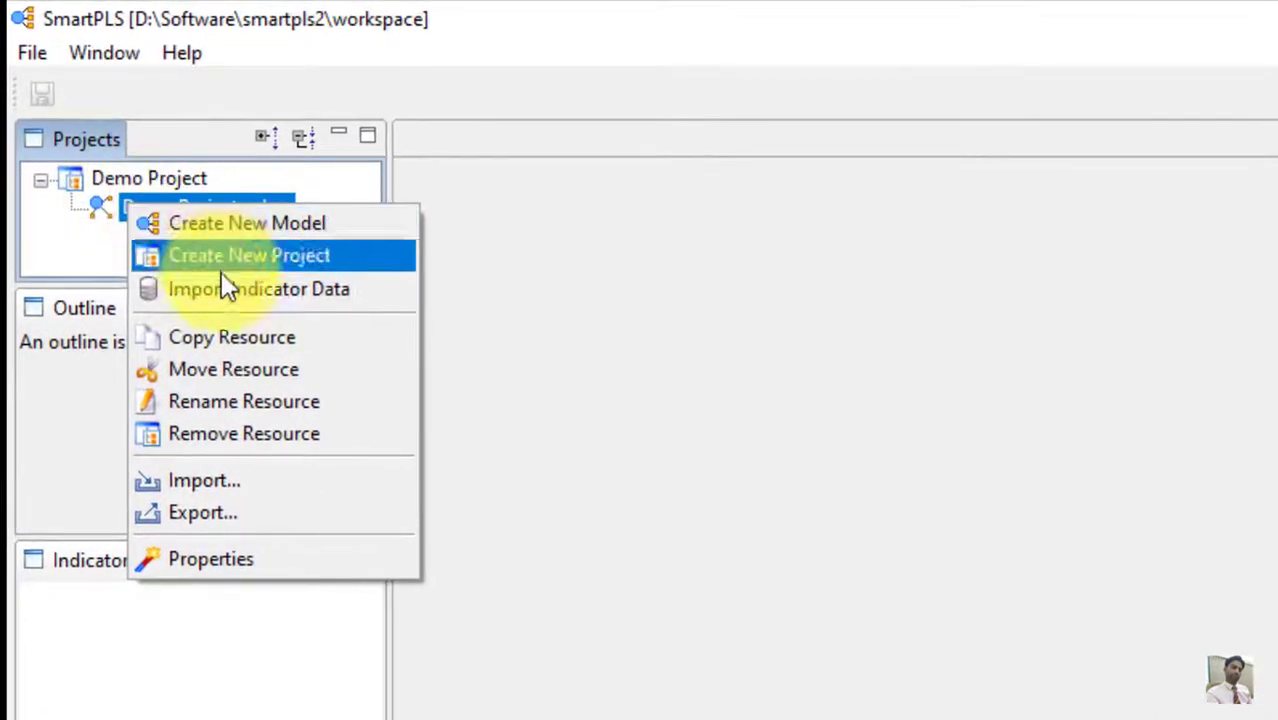
{"action": "left_click", "coordinate": [229, 289]}
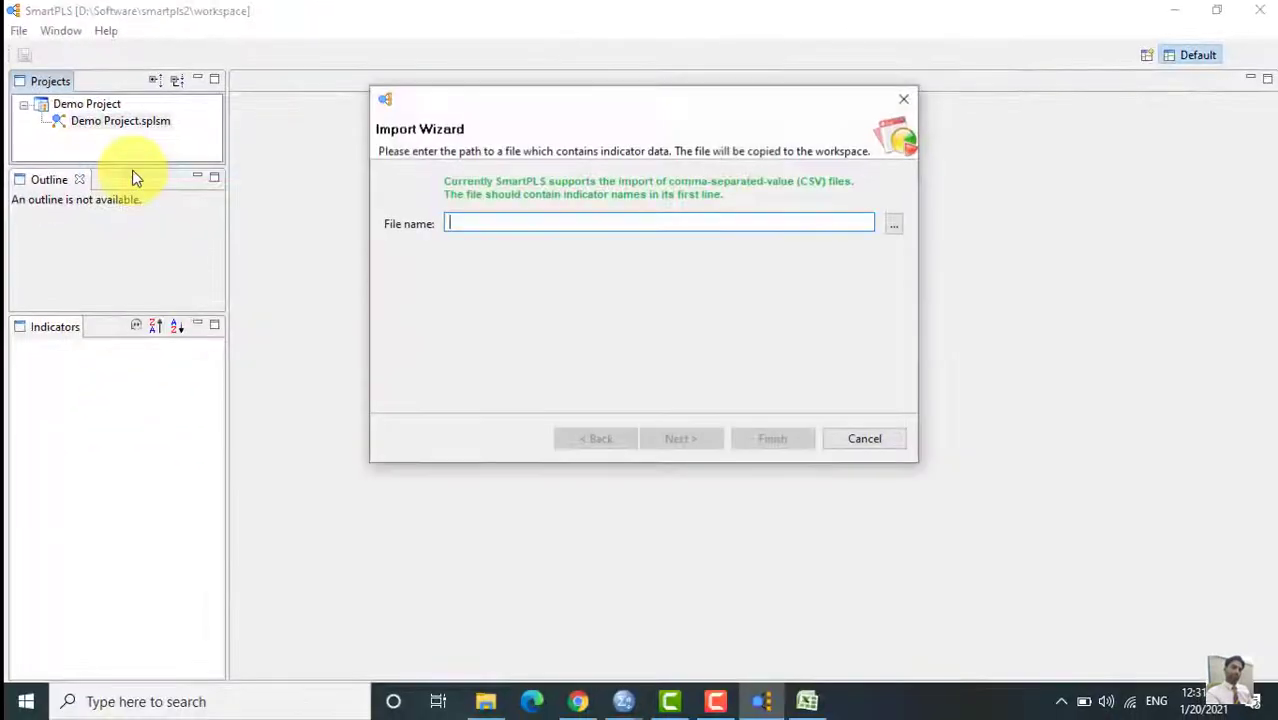
{"action": "left_click", "coordinate": [895, 224]}
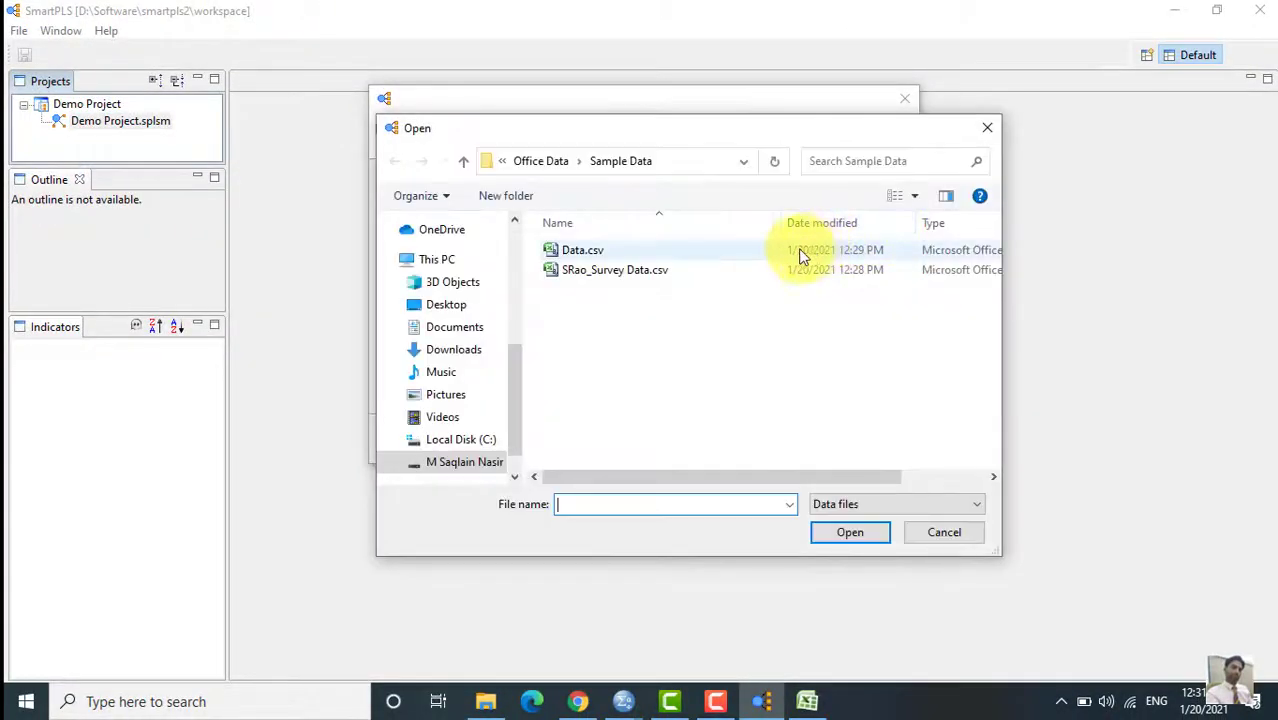
{"action": "left_click", "coordinate": [625, 270]}
{"action": "left_click", "coordinate": [856, 530]}
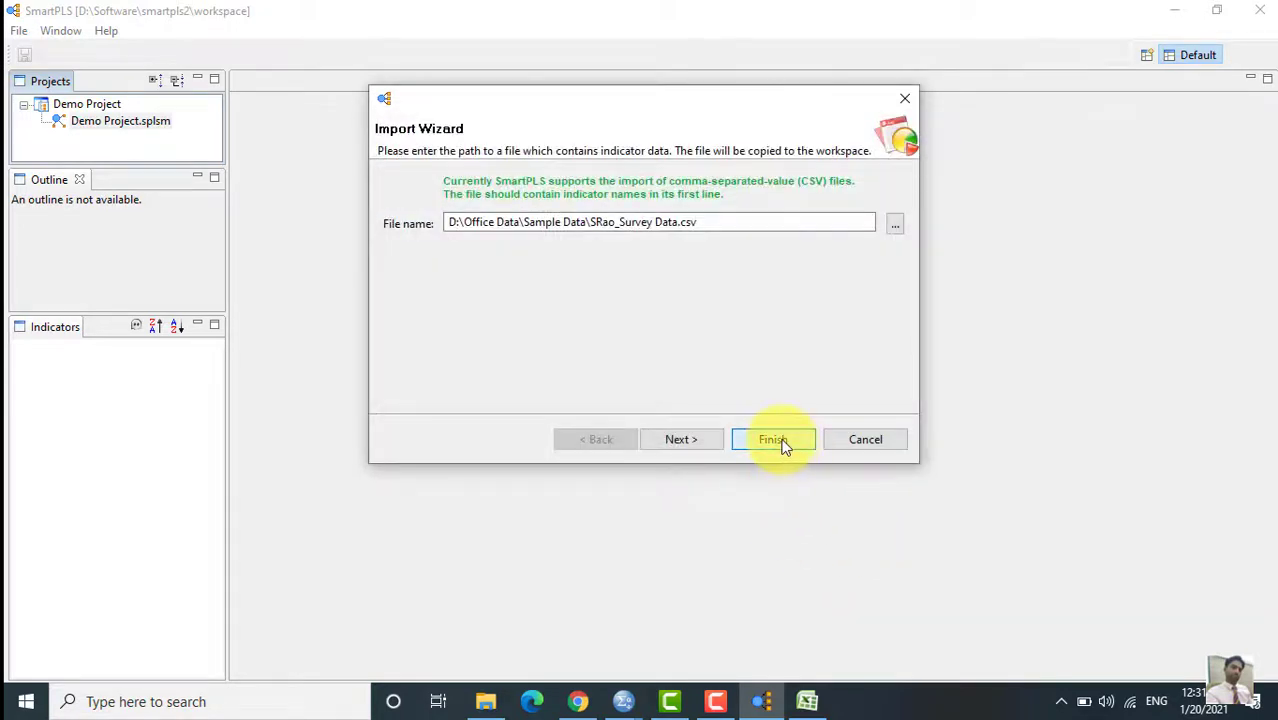
{"action": "left_click", "coordinate": [781, 442]}
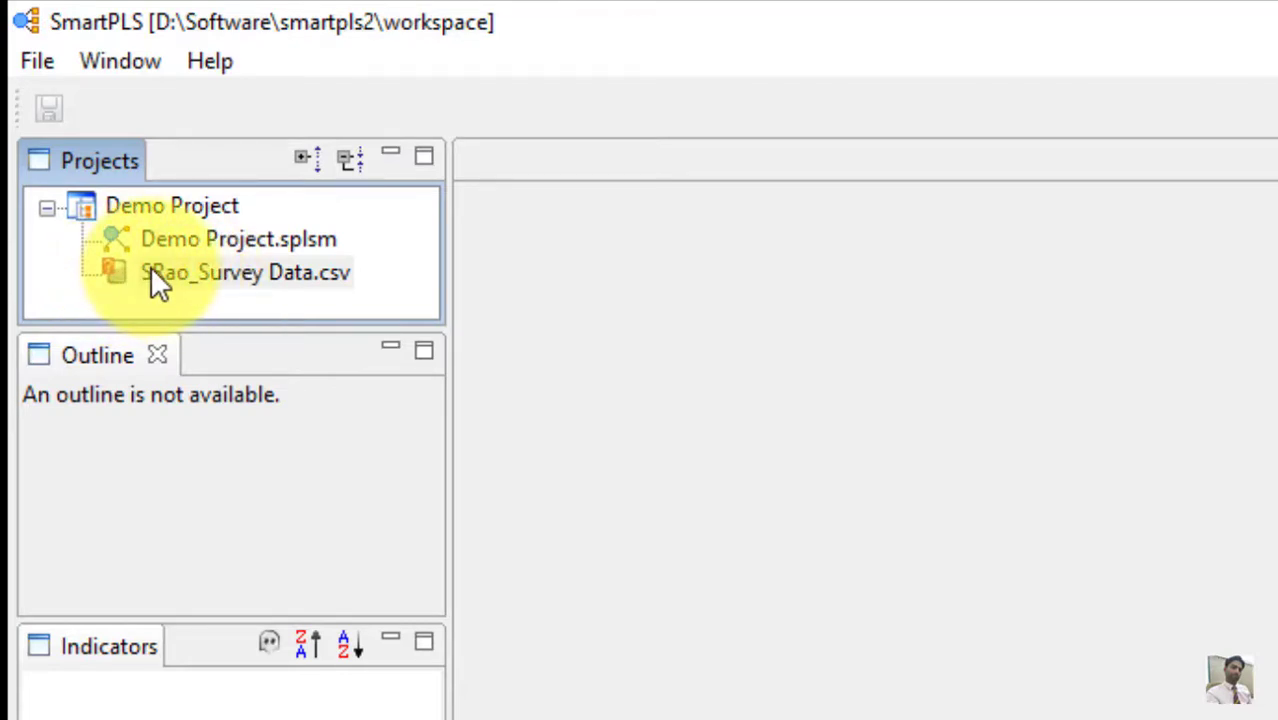
Open the imported SRao_Survey Data.csv, choose Comma as its delimiter, validate the data and dismiss the import messages.
{"action": "double_click", "coordinate": [152, 276]}
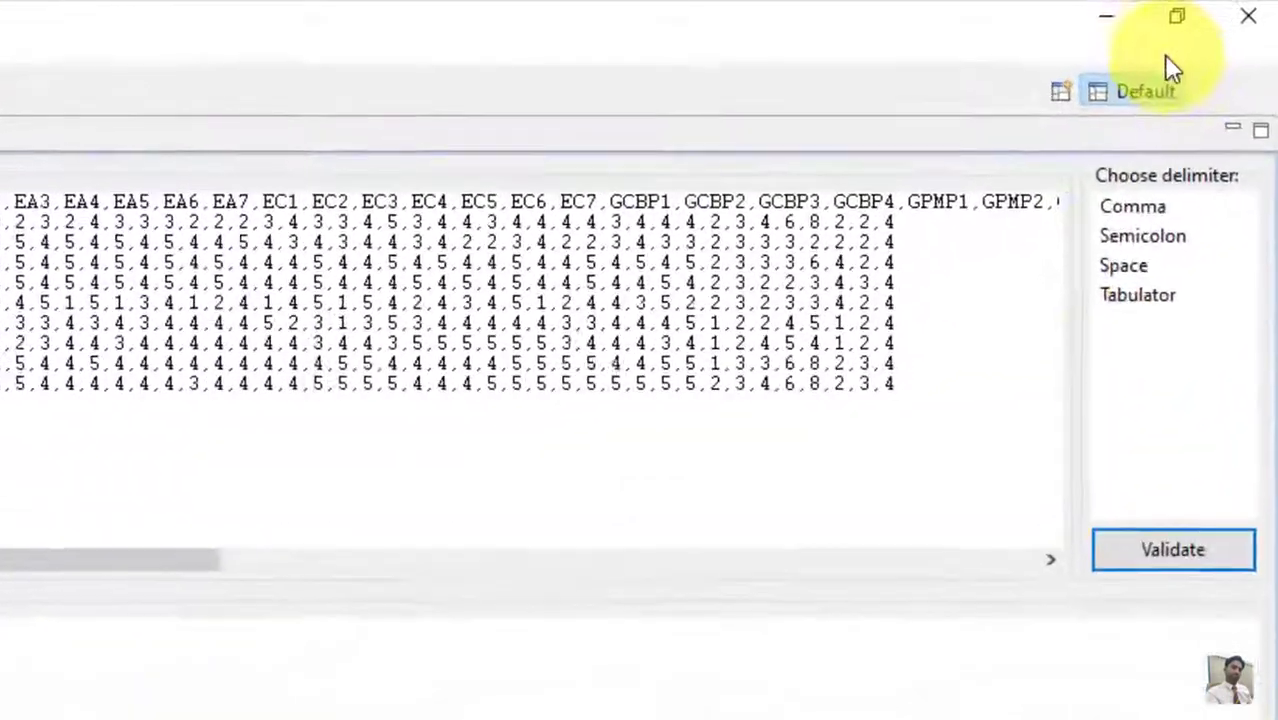
{"action": "left_click", "coordinate": [1121, 214]}
{"action": "left_click", "coordinate": [1164, 564]}
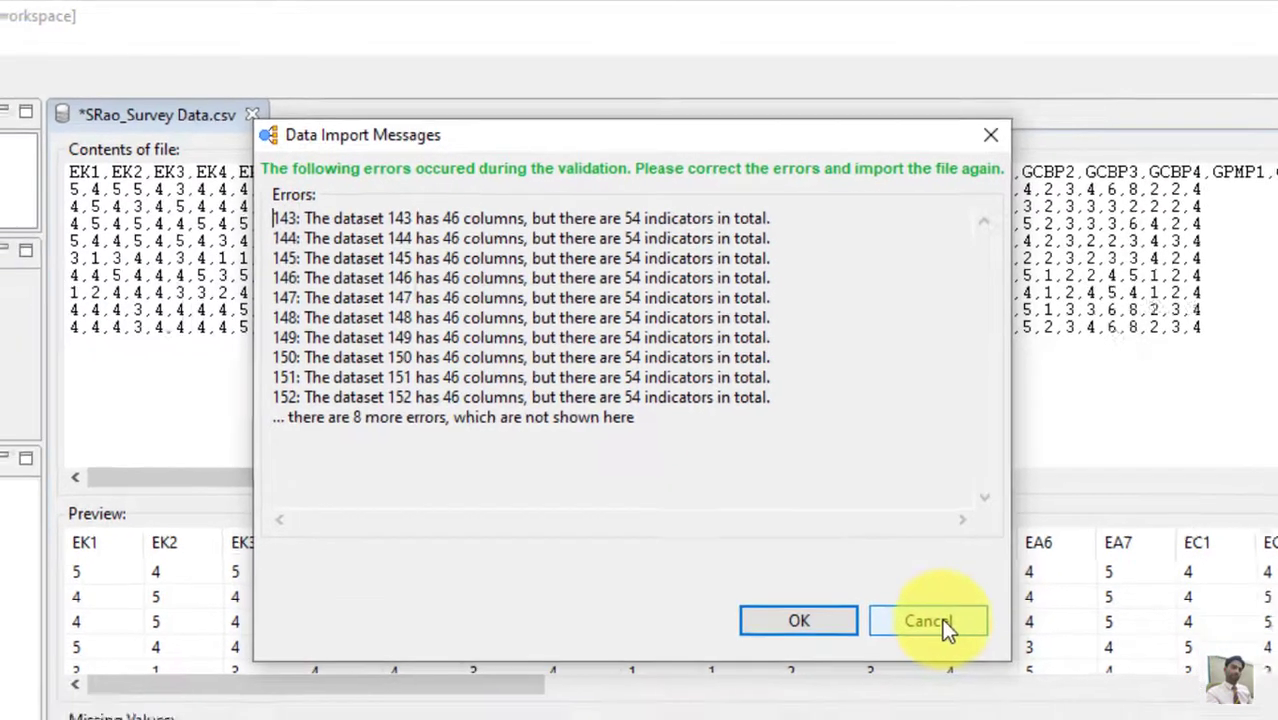
{"action": "left_click", "coordinate": [942, 650]}
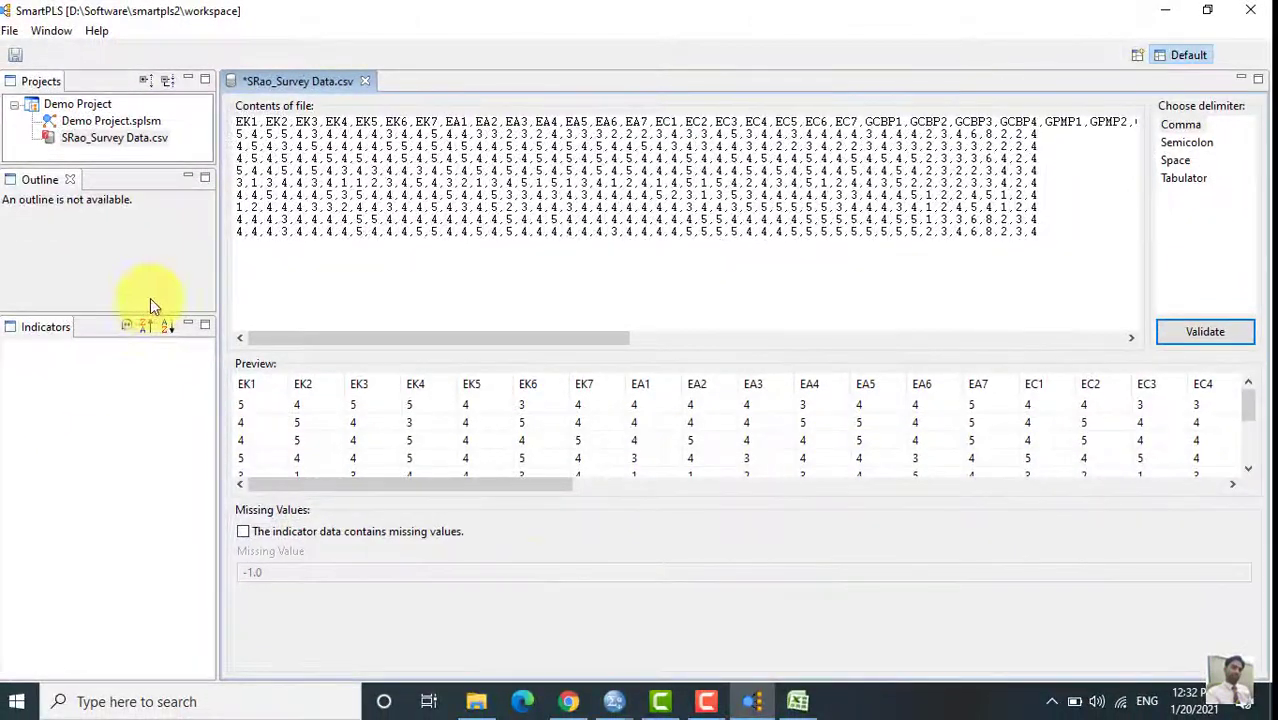
Switch to SRao_Survey Data.csv in Excel and clear the contents of the demographic columns GENDER through CITY.
{"action": "left_click", "coordinate": [797, 701]}
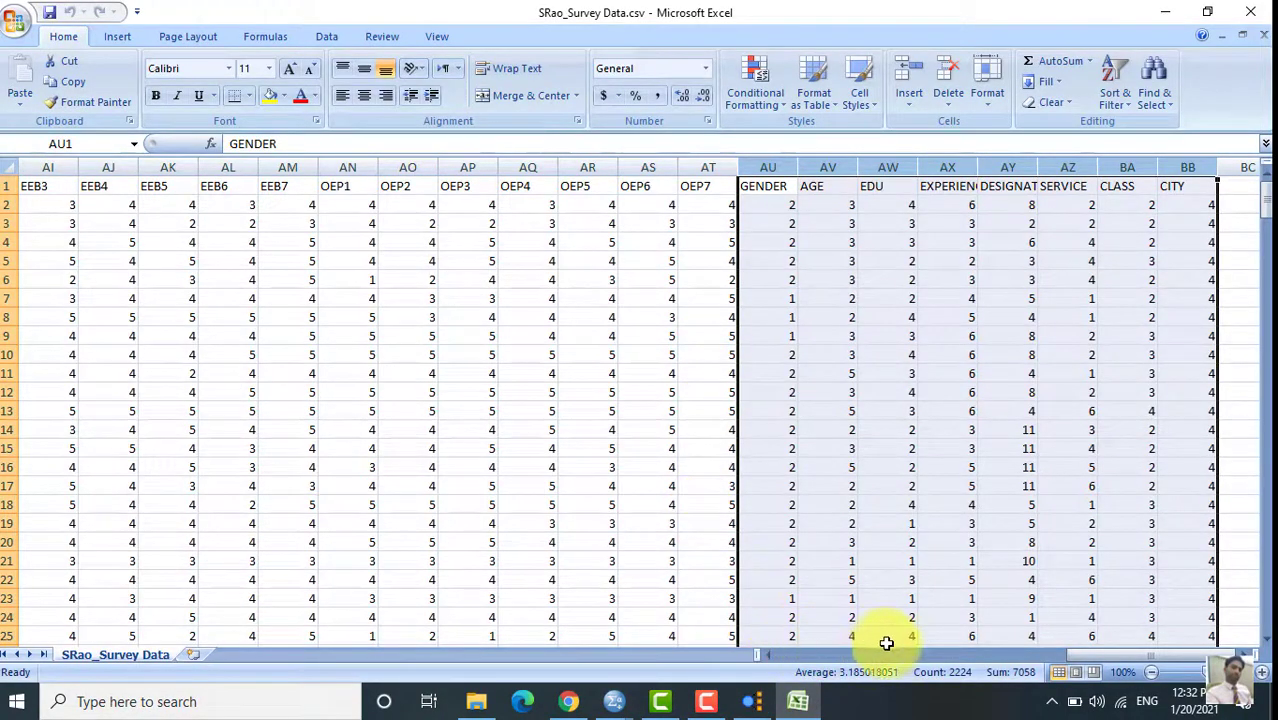
{"action": "mouse_move", "coordinate": [1101, 652]}
{"action": "left_mouse_down"}
{"action": "mouse_move", "coordinate": [1071, 647]}
{"action": "mouse_move", "coordinate": [1101, 641]}
{"action": "left_mouse_up"}
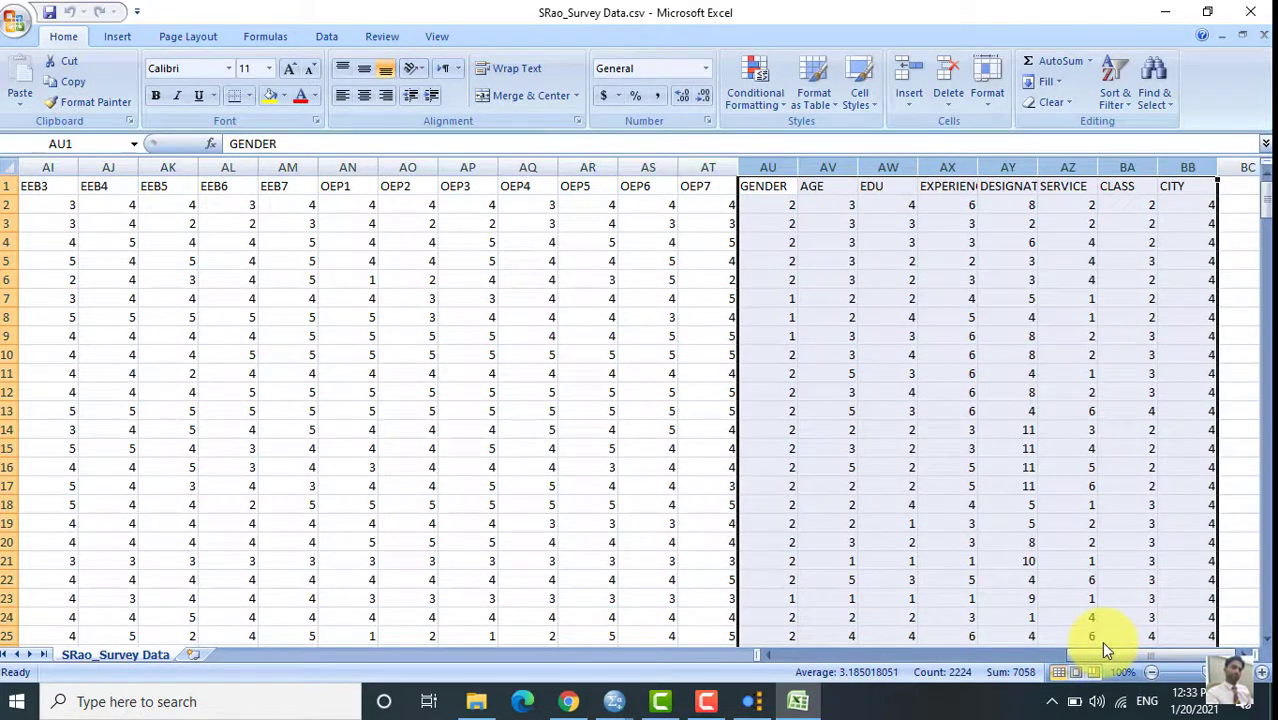
{"action": "left_click", "coordinate": [663, 244]}
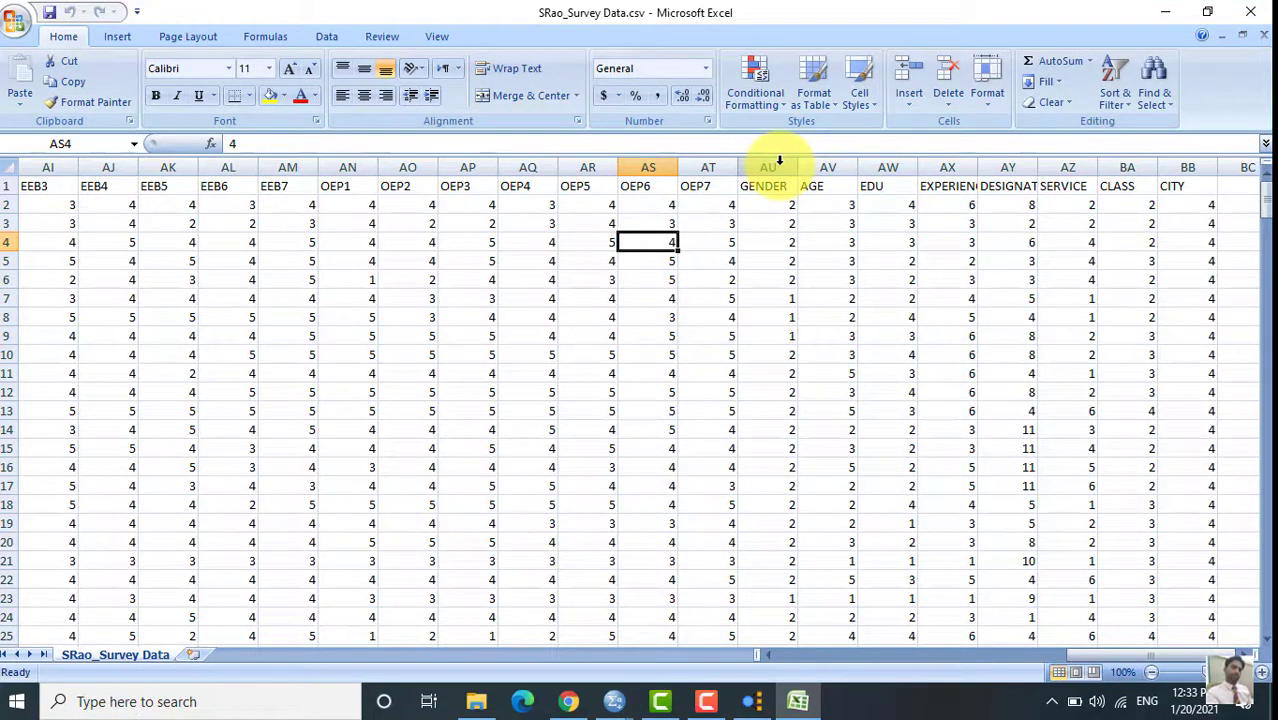
{"action": "left_click_drag", "start_coordinate": [1268, 205], "coordinate": [1268, 200]}
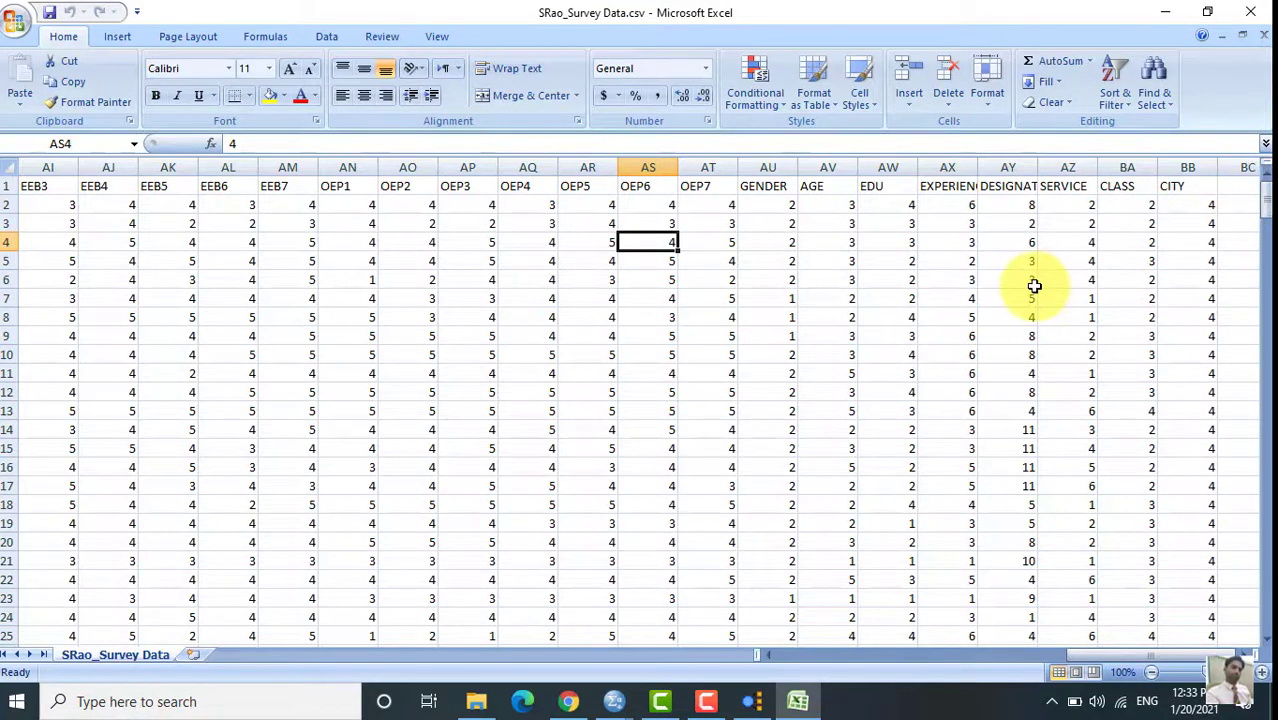
{"action": "left_click", "coordinate": [765, 162]}
{"action": "left_click_drag", "start_coordinate": [765, 160], "coordinate": [1197, 211]}
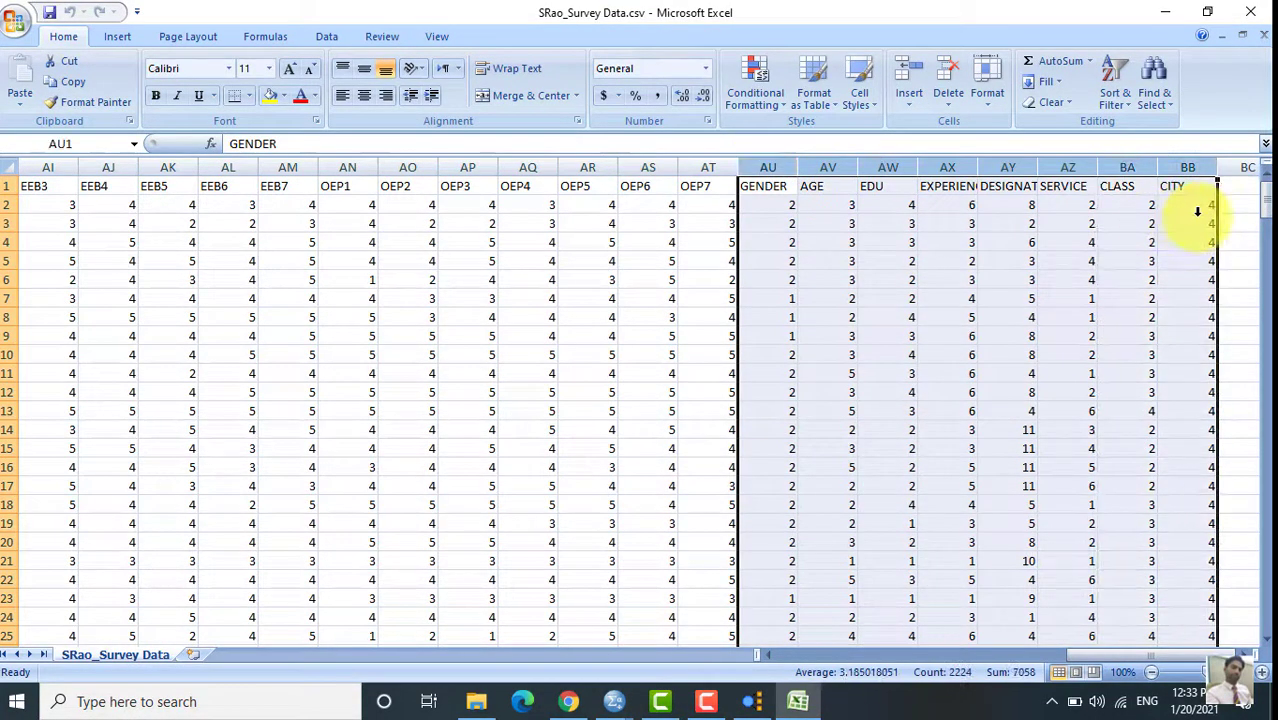
{"action": "key", "text": "Delete"}
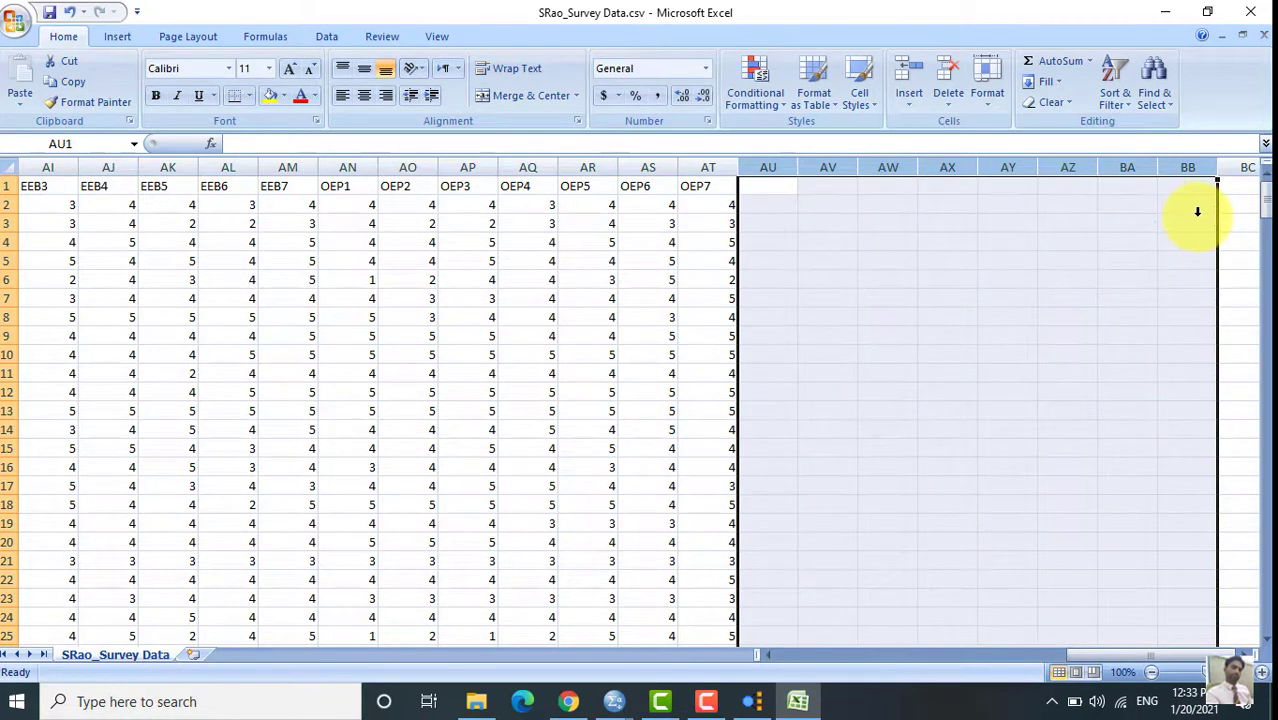
Save SRao_Survey Data.csv, keeping the CSV format, and close Excel.
{"action": "left_click", "coordinate": [49, 14]}
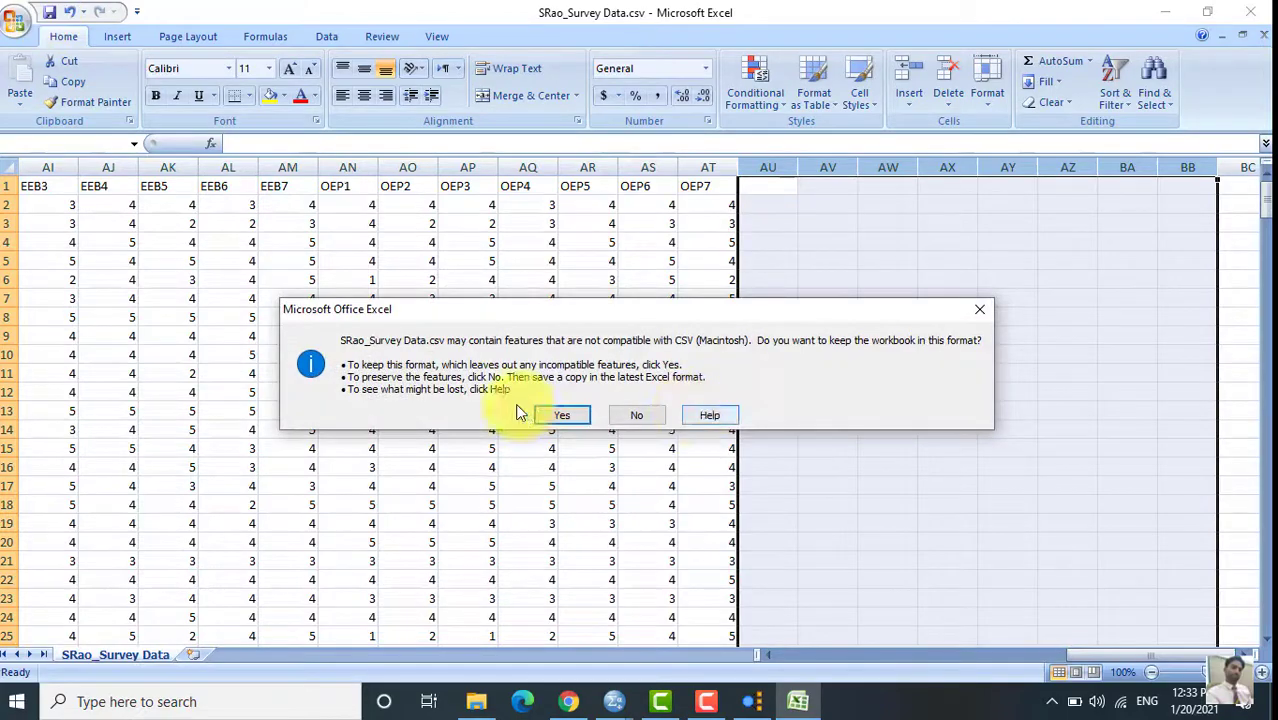
{"action": "left_click", "coordinate": [553, 416]}
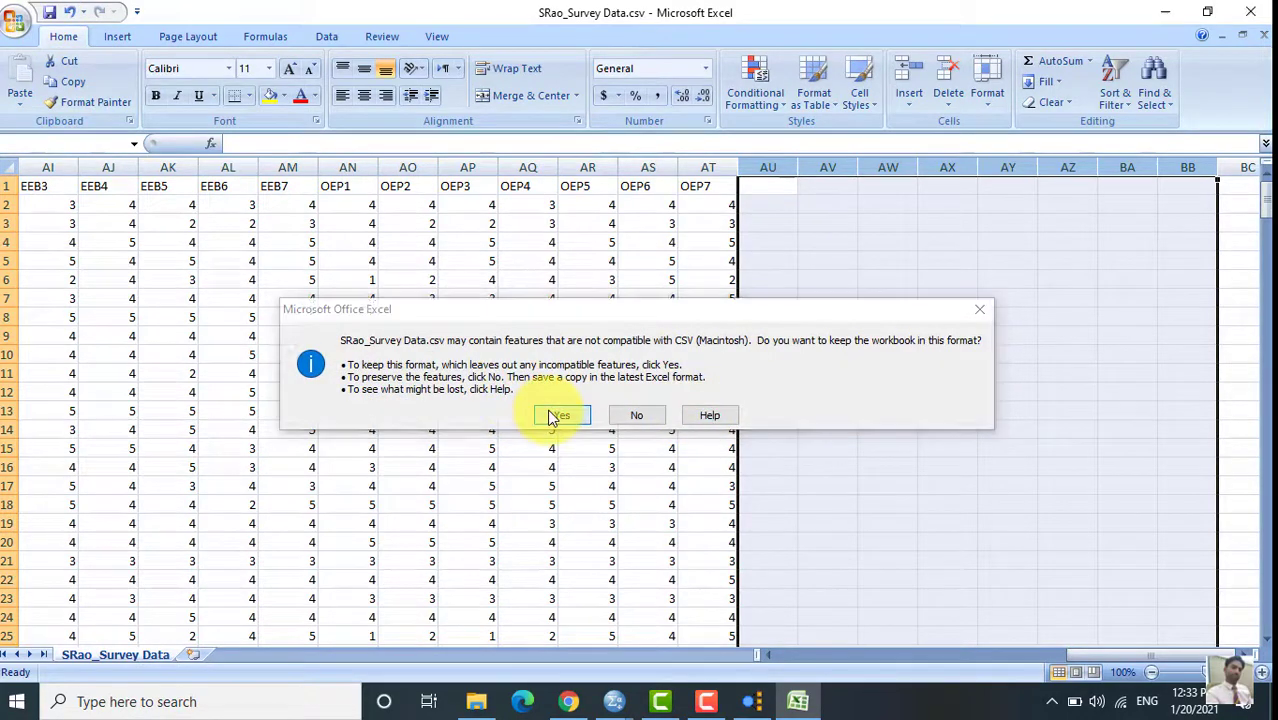
{"action": "left_click", "coordinate": [1260, 14]}
{"action": "left_click", "coordinate": [651, 391]}
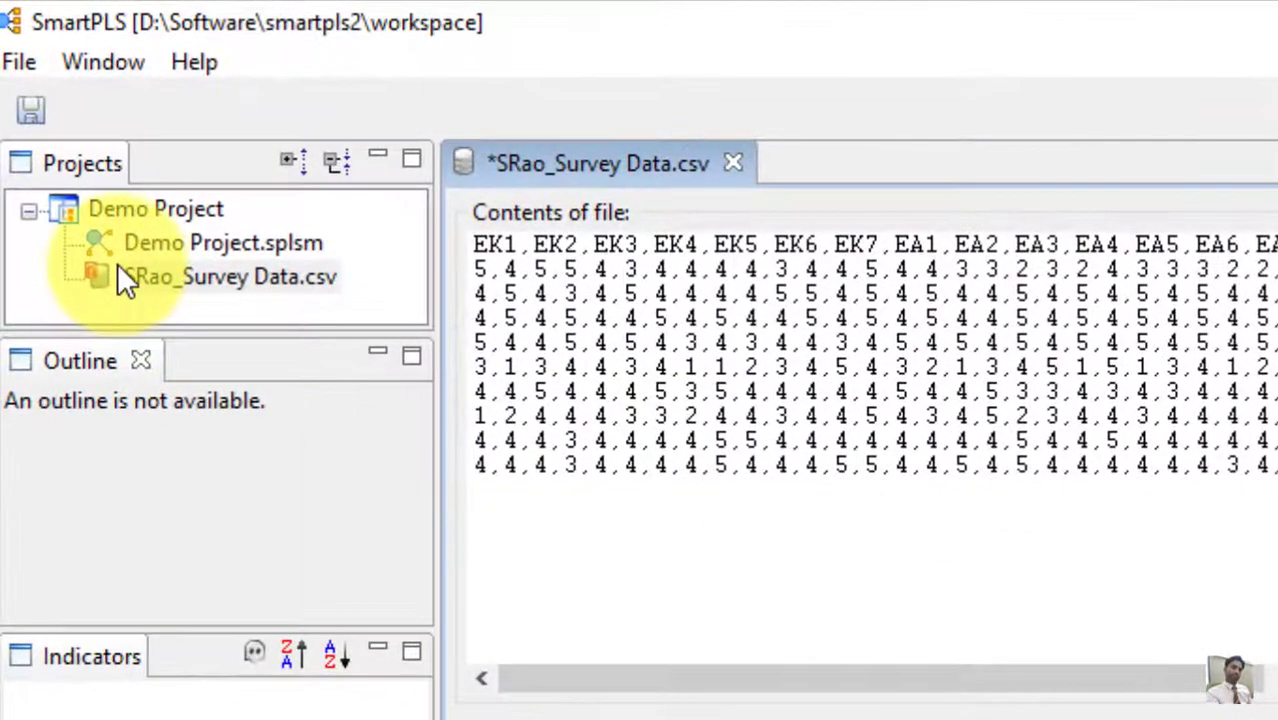
Remove the old SRao_Survey Data.csv resource from the Demo Project in SmartPLS and confirm its deletion.
{"action": "left_click", "coordinate": [117, 263]}
{"action": "right_click", "coordinate": [117, 263]}
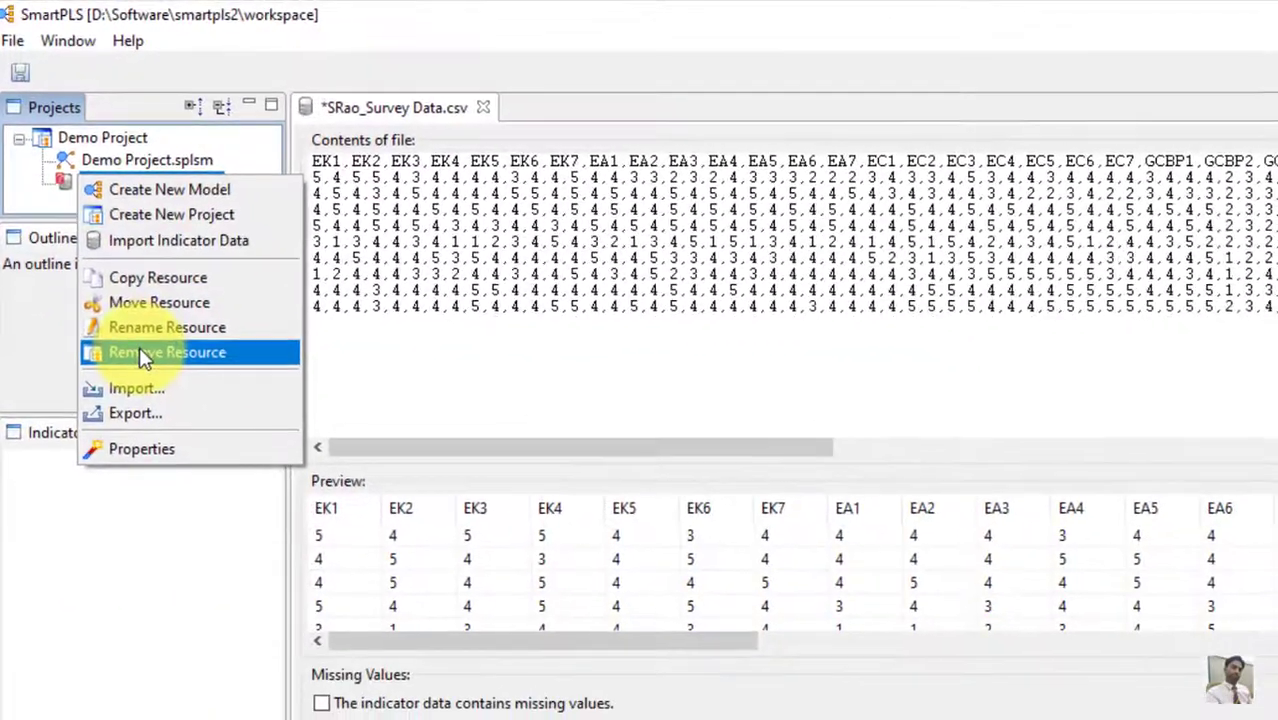
{"action": "left_click", "coordinate": [140, 352]}
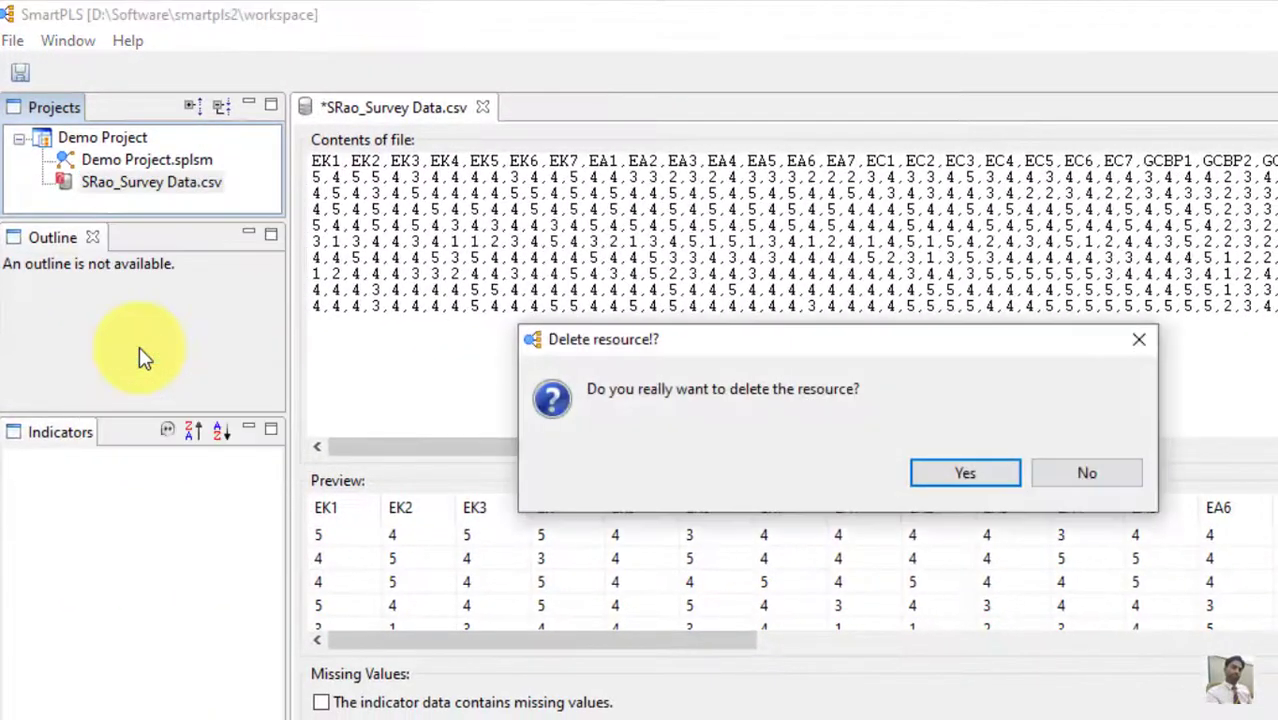
{"action": "left_click", "coordinate": [1008, 478]}
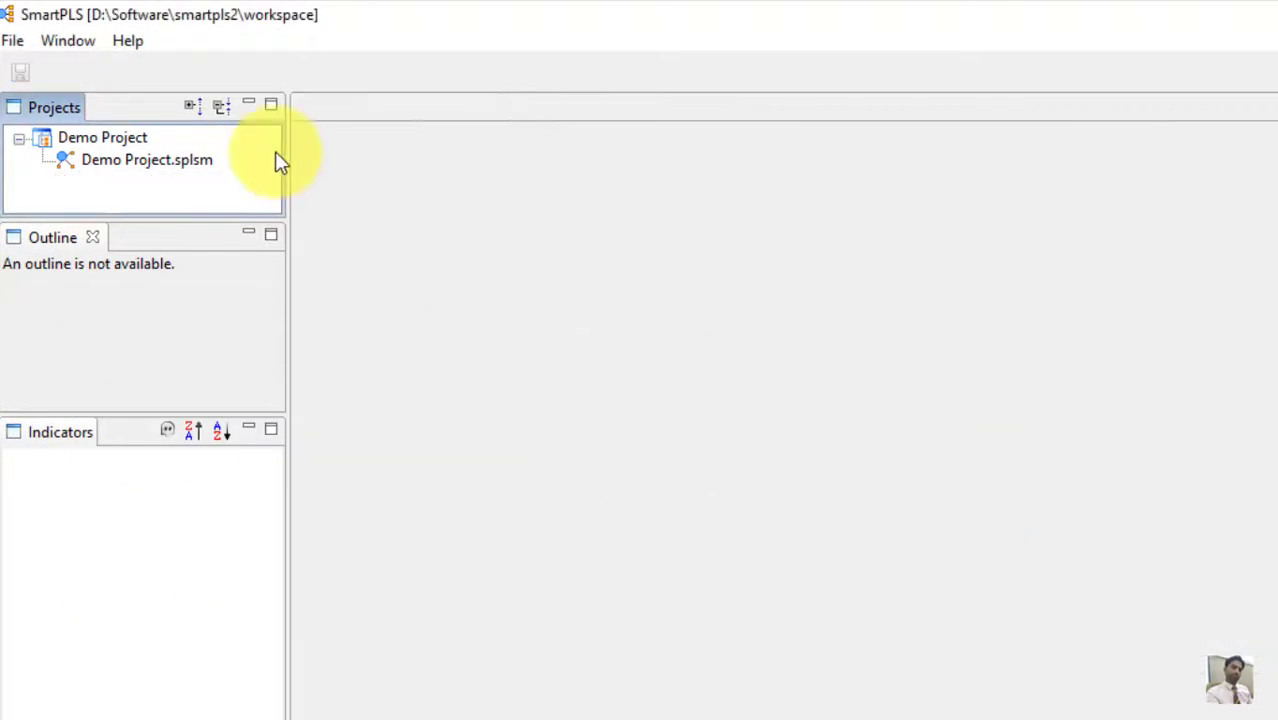
Import the edited SRao_Survey Data.csv from the Sample Data folder as indicator data into the Demo Project.
{"action": "left_click", "coordinate": [140, 163]}
{"action": "right_click", "coordinate": [138, 163]}
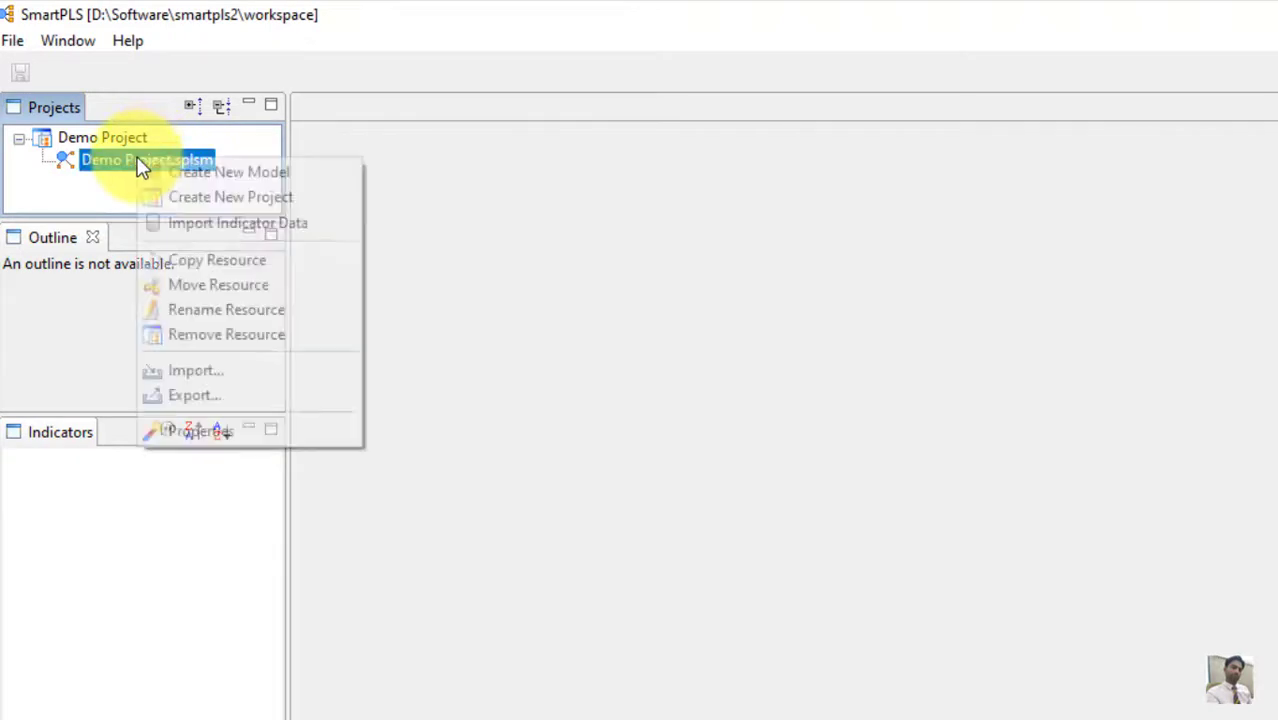
{"action": "left_click", "coordinate": [212, 226]}
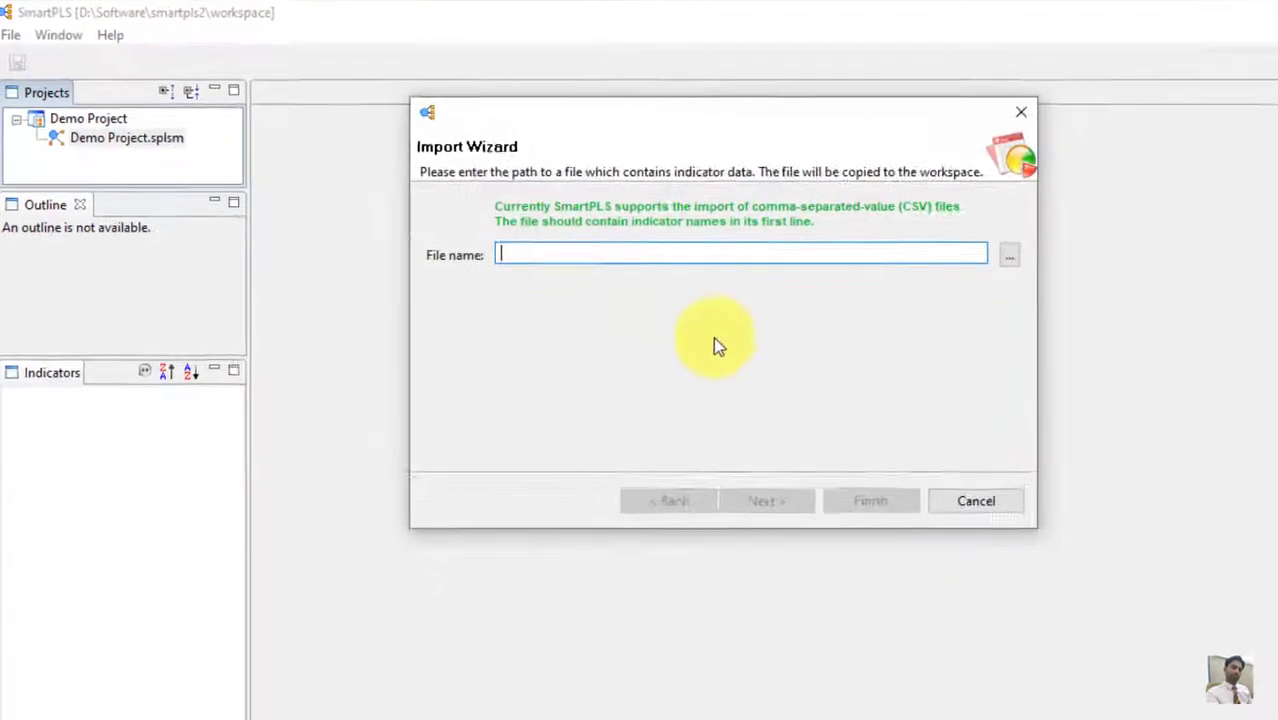
{"action": "left_click", "coordinate": [1009, 255]}
{"action": "left_click", "coordinate": [667, 308]}
{"action": "left_click", "coordinate": [828, 532]}
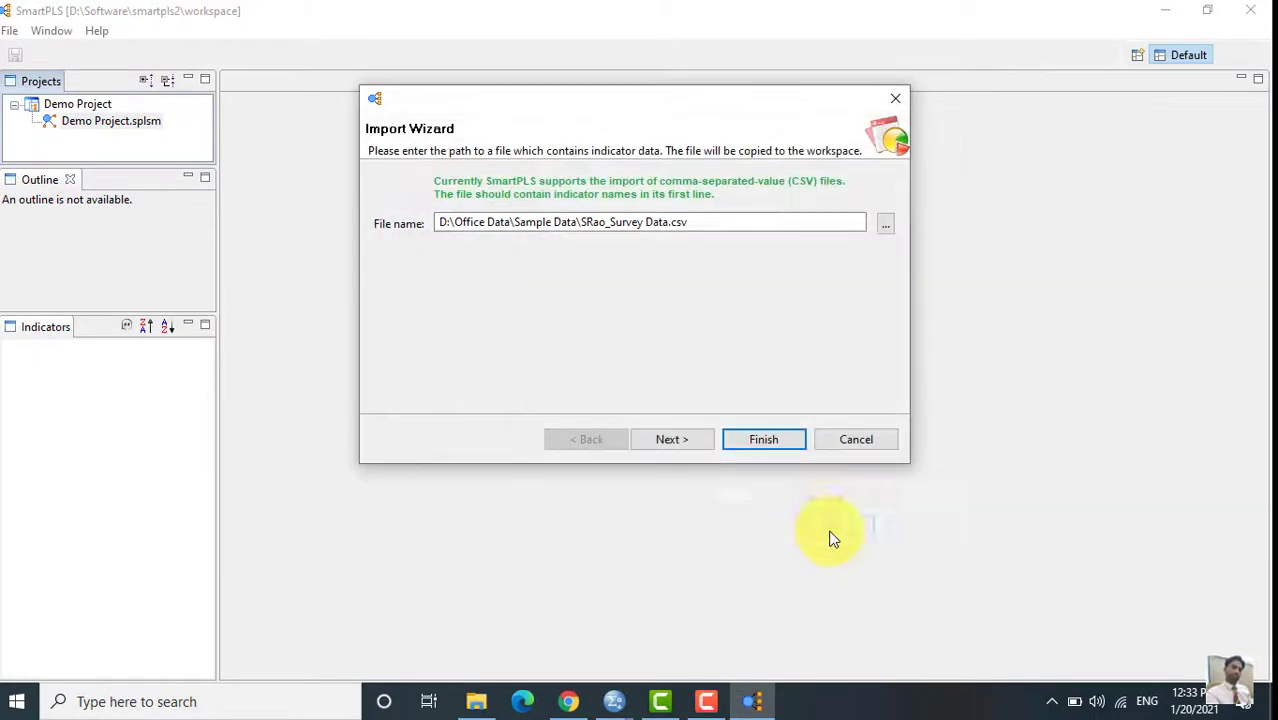
{"action": "left_click", "coordinate": [764, 436]}
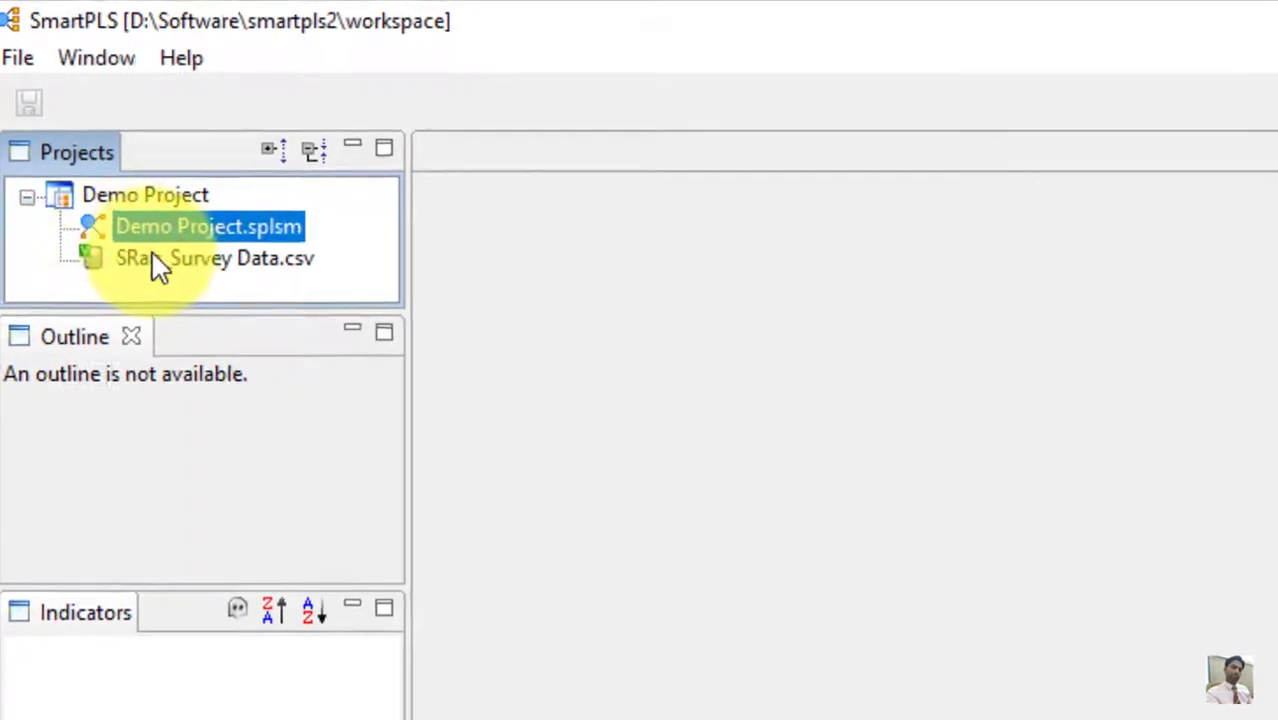
Open the reimported SRao_Survey Data.csv, choose Comma as its delimiter, validate the data and dismiss the message.
{"action": "double_click", "coordinate": [155, 262]}
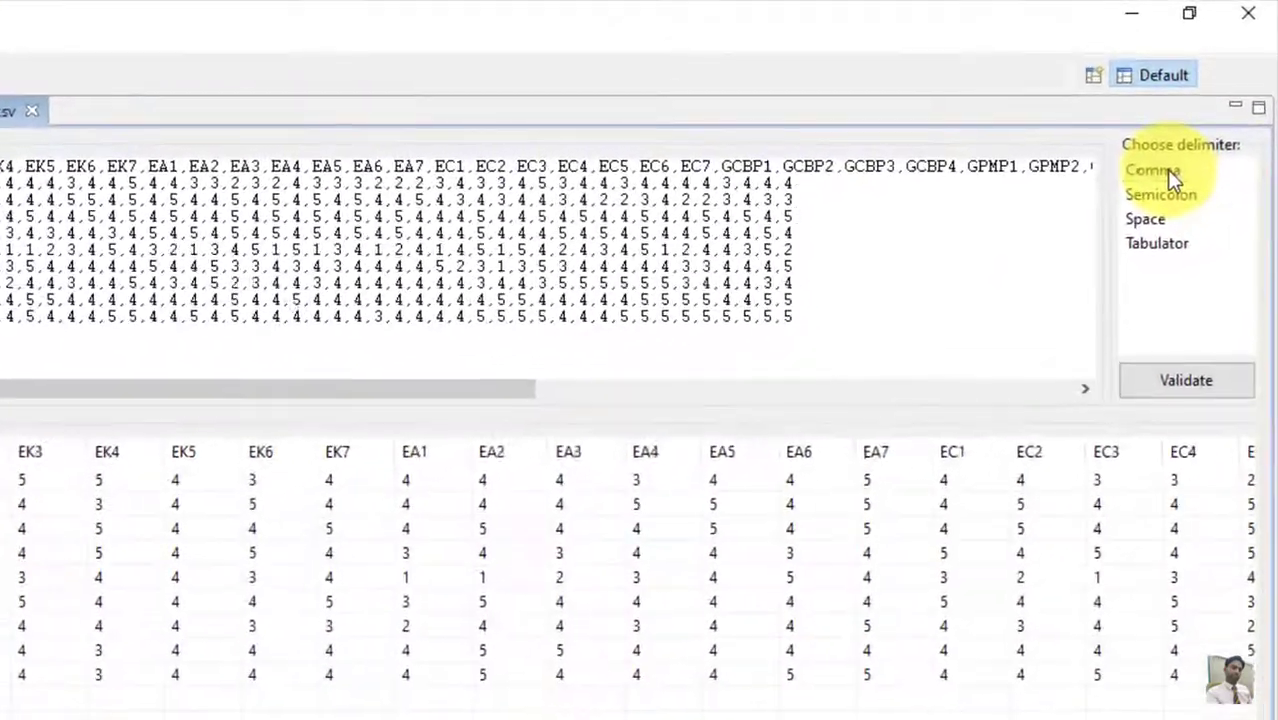
{"action": "left_click", "coordinate": [1195, 125]}
{"action": "left_click", "coordinate": [1185, 386]}
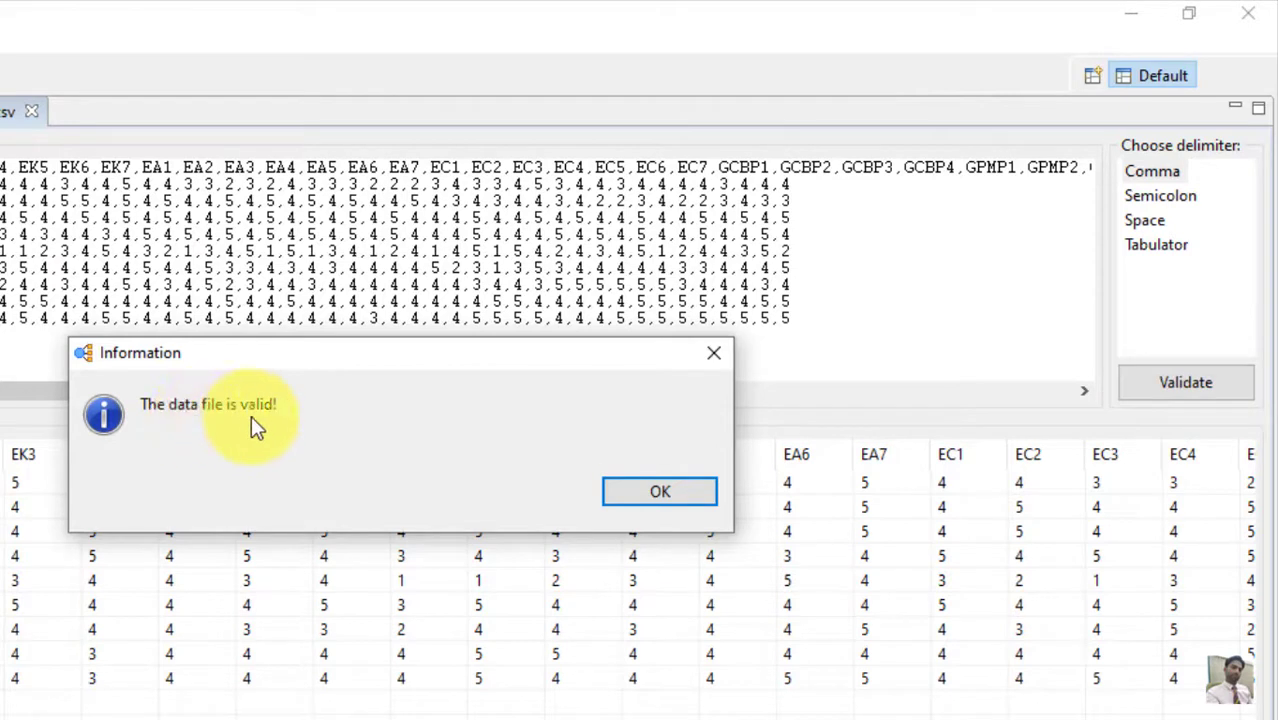
{"action": "left_click", "coordinate": [675, 500]}
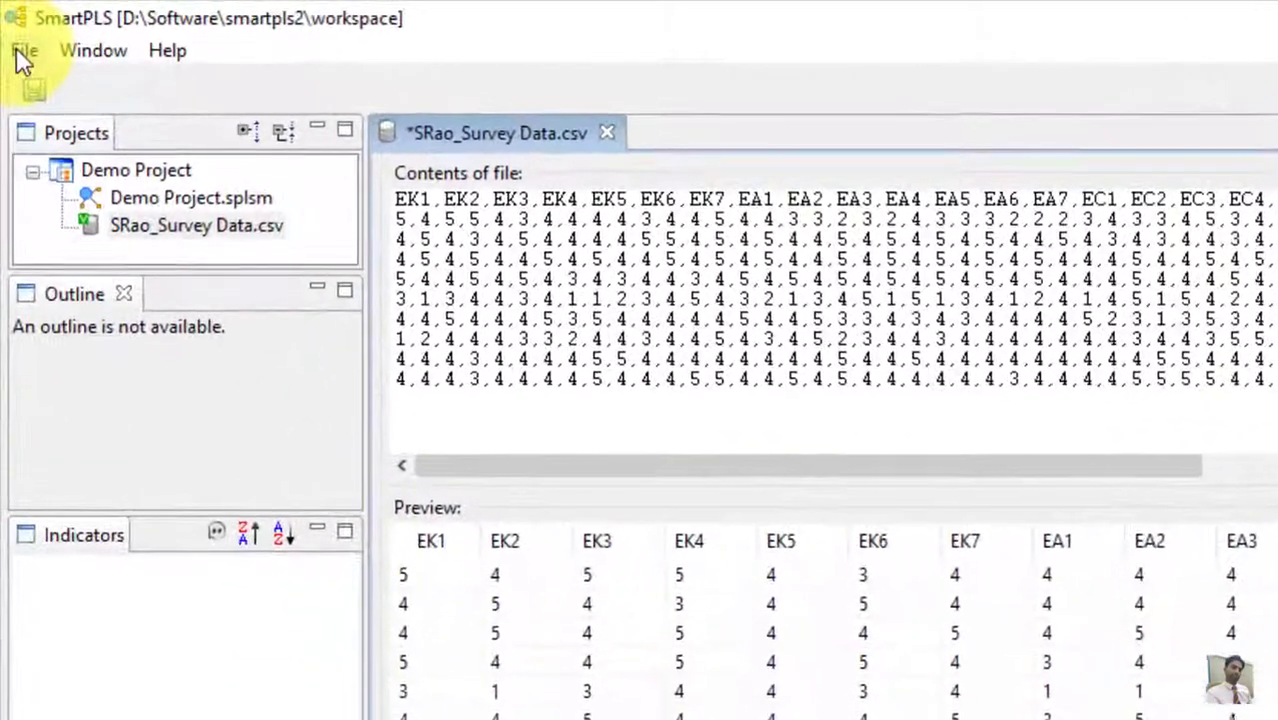
Create a new SmartPLS project named Project with SRao_Survey Data.csv from the Sample Data folder imported as its indicator data.
{"action": "left_click", "coordinate": [20, 52]}
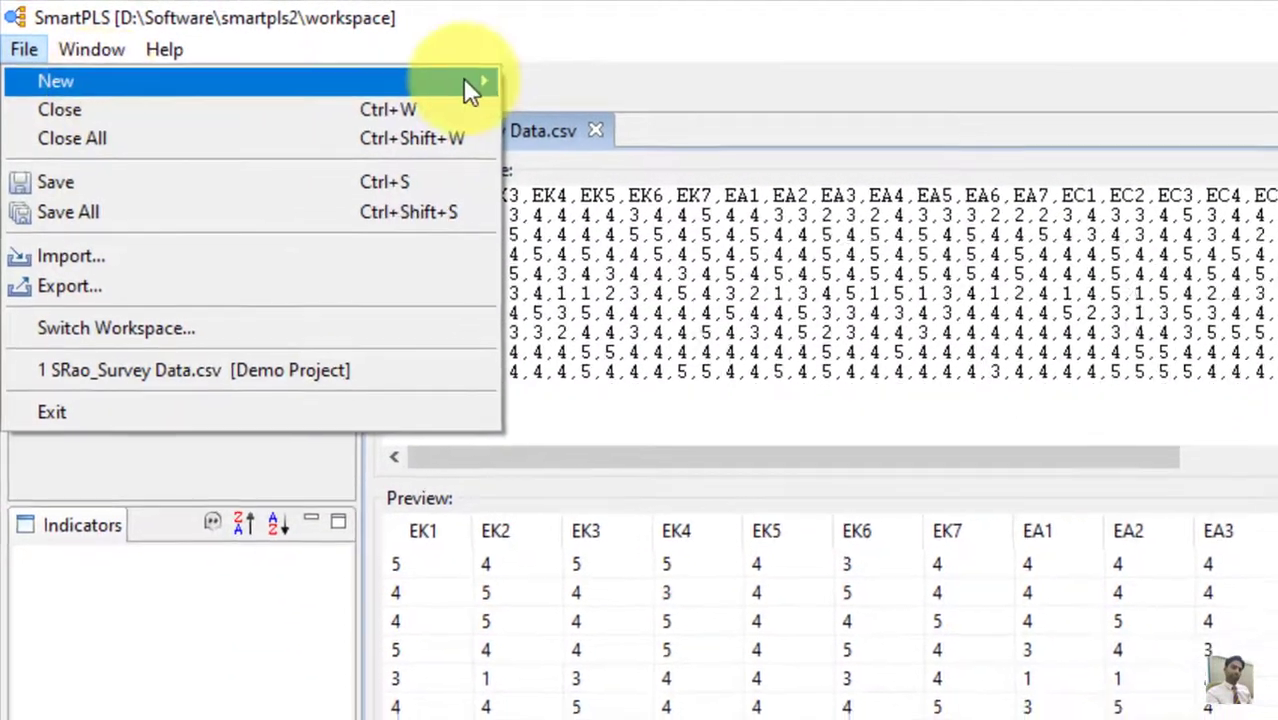
{"action": "mouse_move", "coordinate": [500, 80]}
{"action": "left_click", "coordinate": [426, 72]}
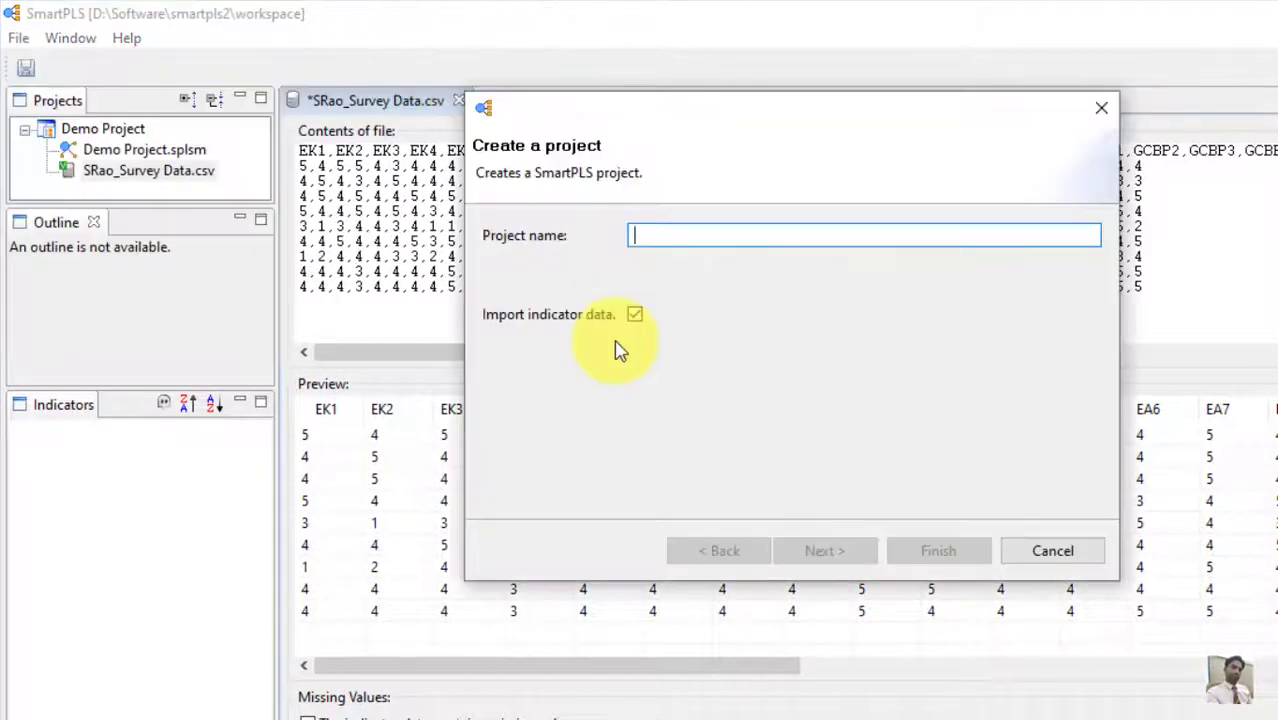
{"action": "type", "text": "Project"}
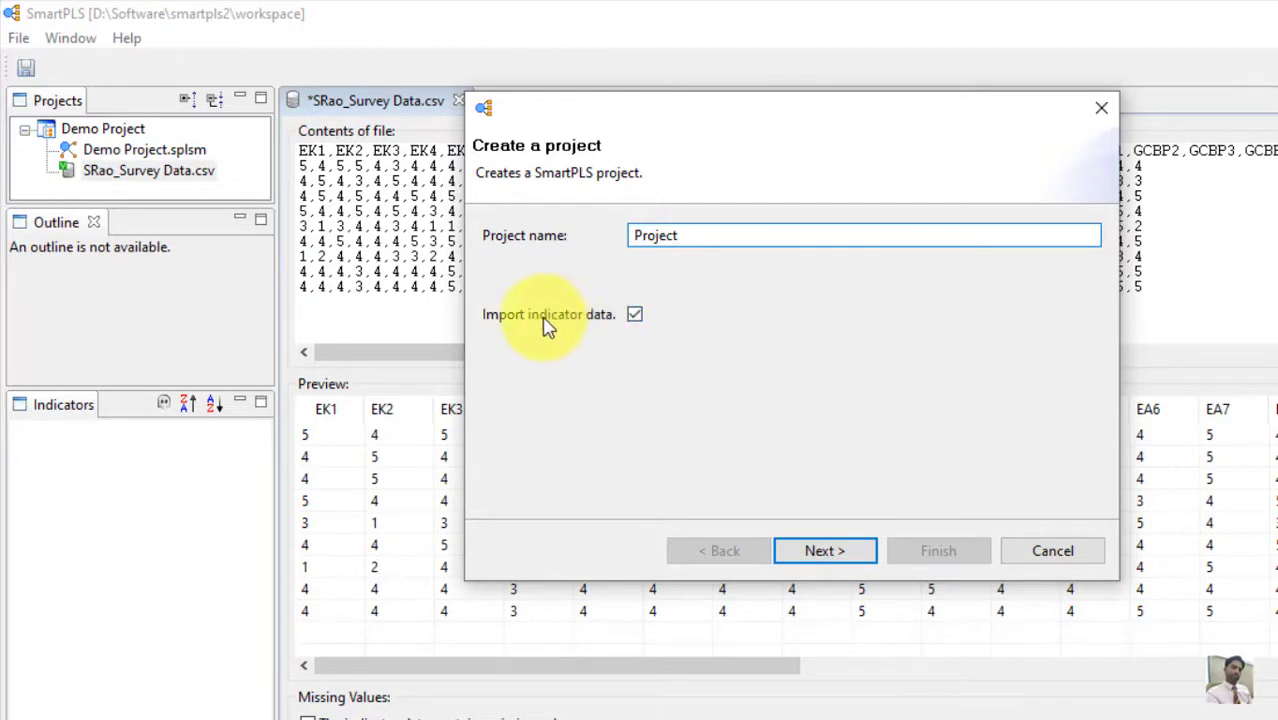
{"action": "left_click", "coordinate": [822, 555]}
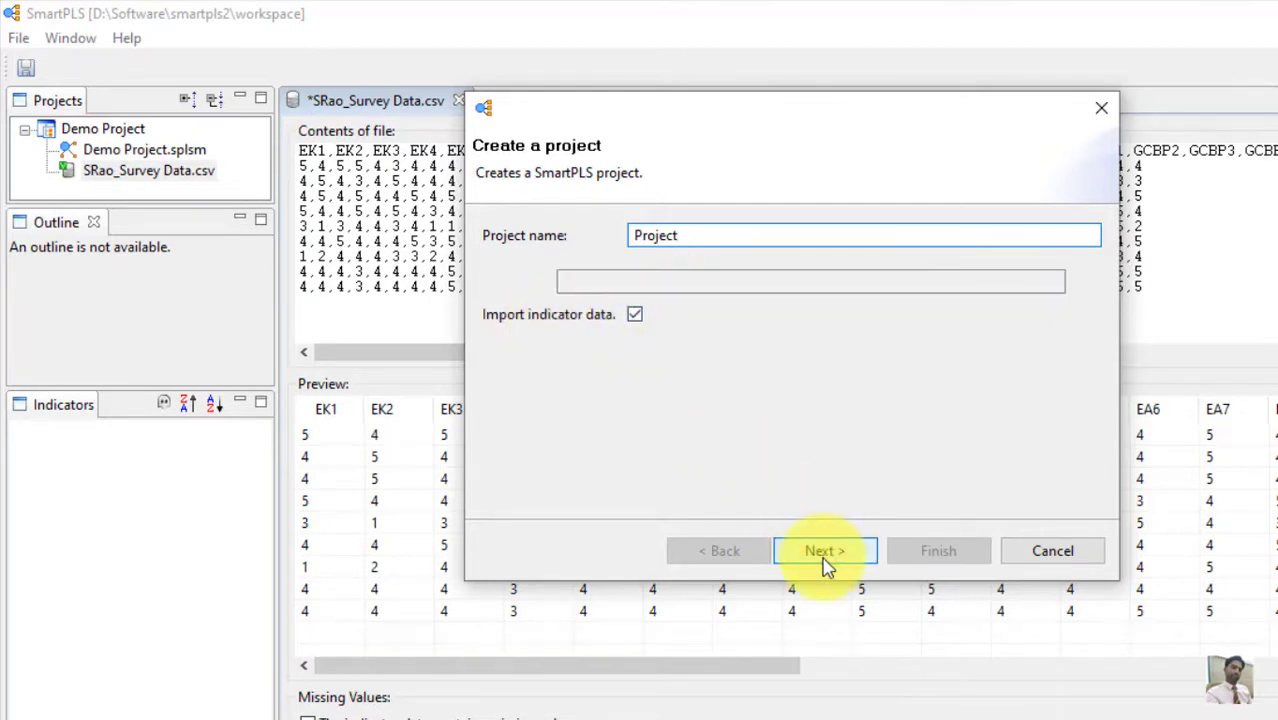
{"action": "left_click", "coordinate": [1090, 287]}
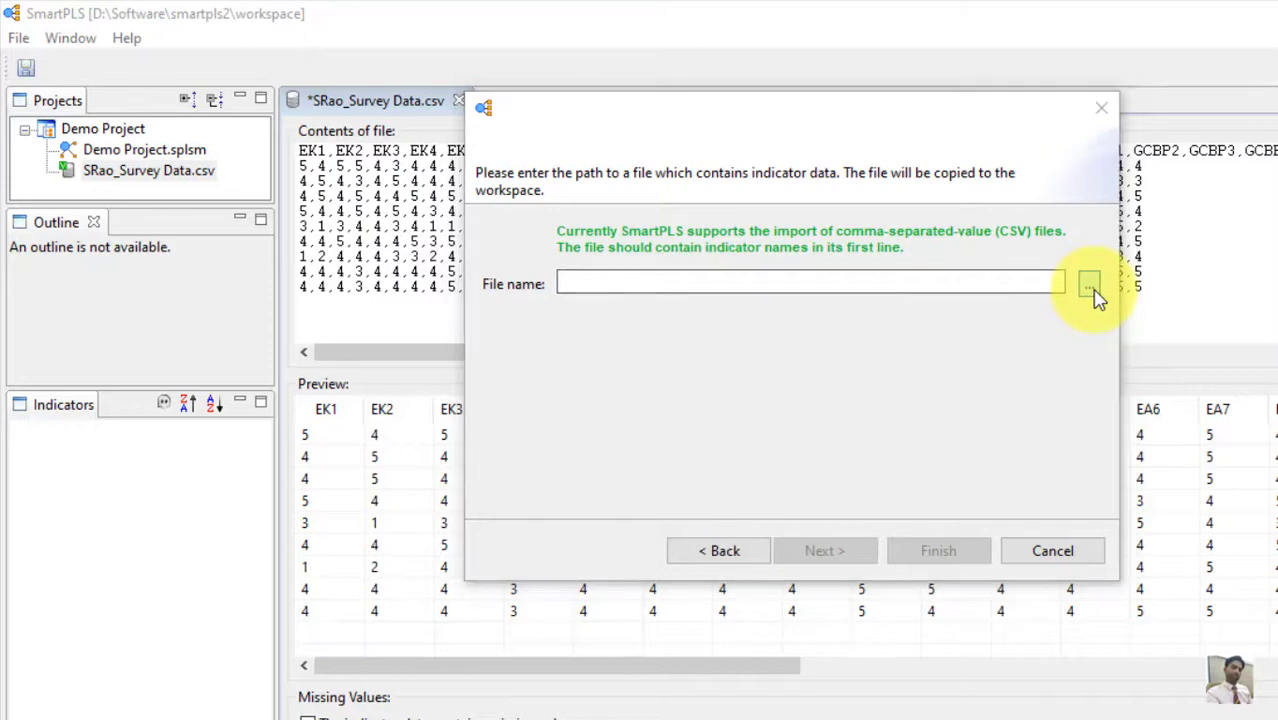
{"action": "left_click", "coordinate": [787, 320]}
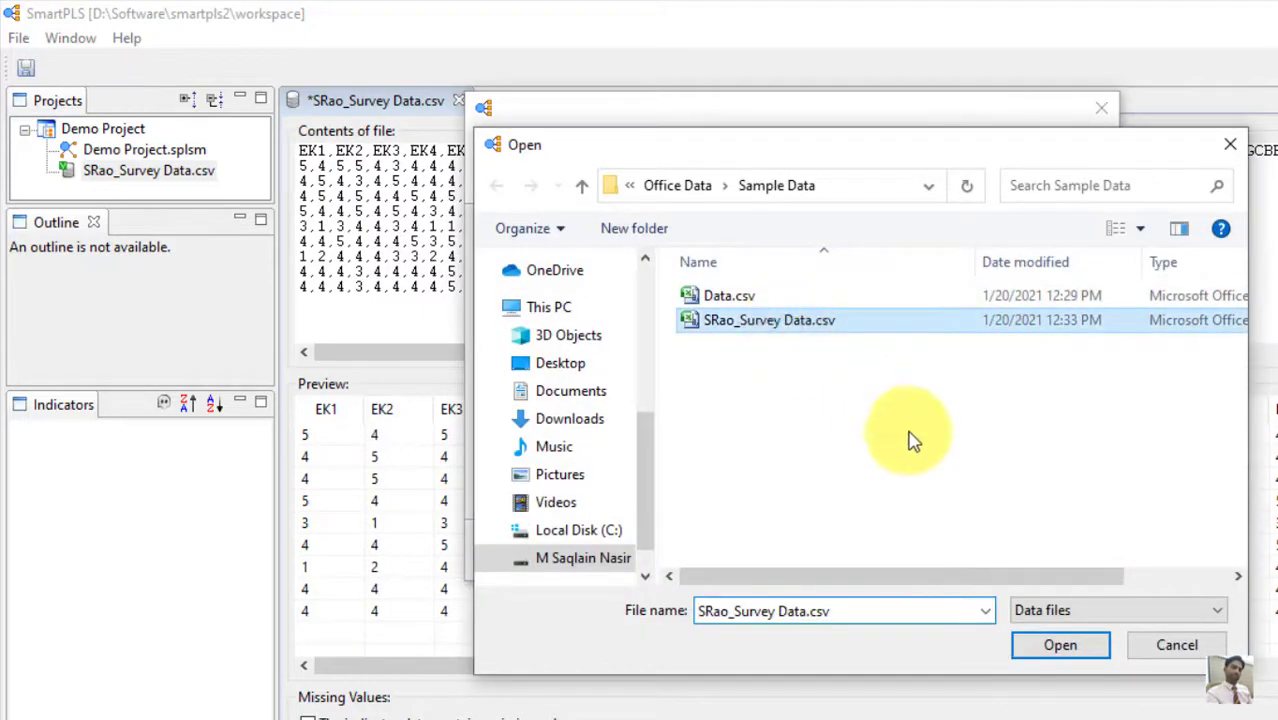
{"action": "left_click", "coordinate": [1060, 645]}
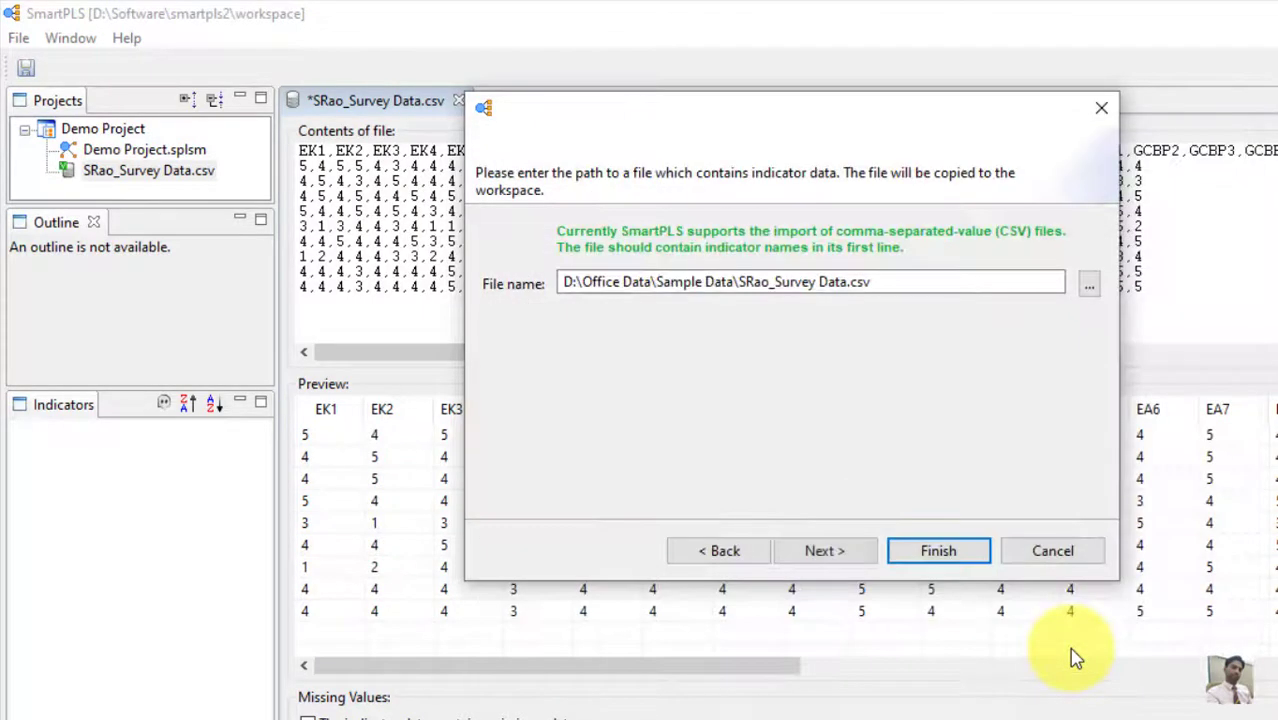
{"action": "left_click", "coordinate": [921, 553]}
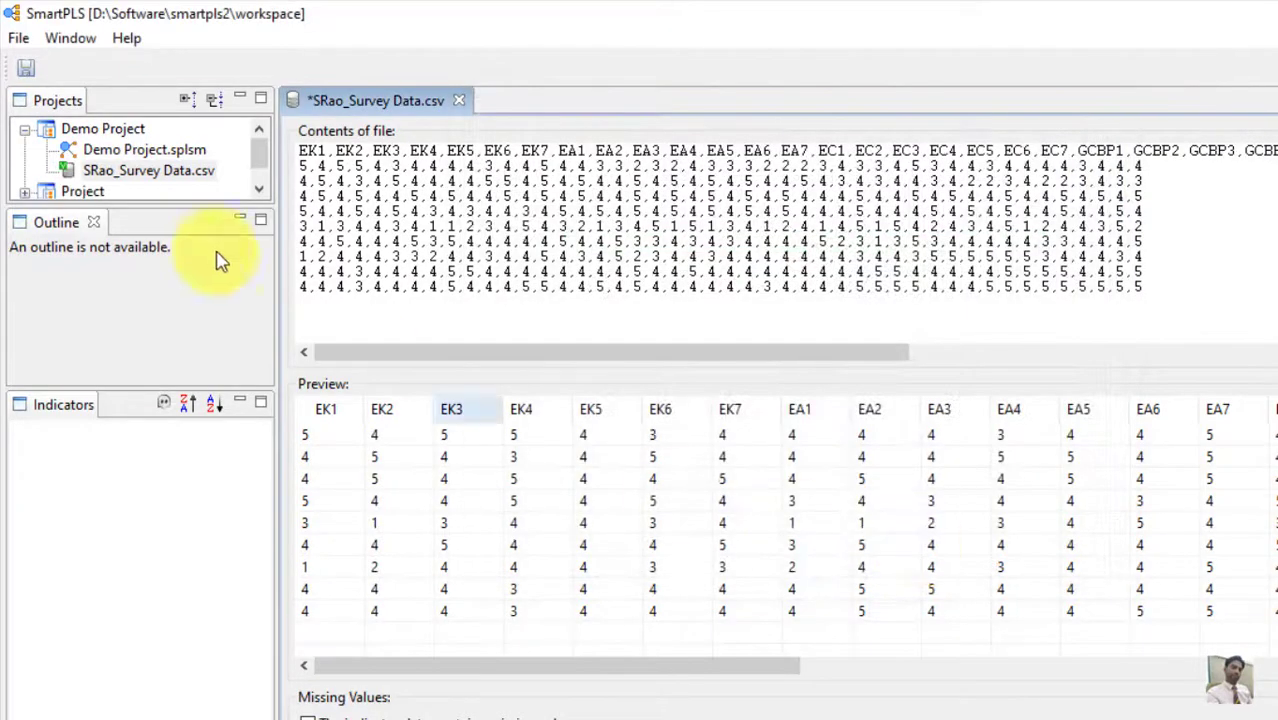
Expand the new project named Project to check its files and close the Demo Project's open SRao_Survey Data.csv.
{"action": "scroll", "coordinate": [260, 163], "scroll_direction": "down", "scroll_amount": 1}
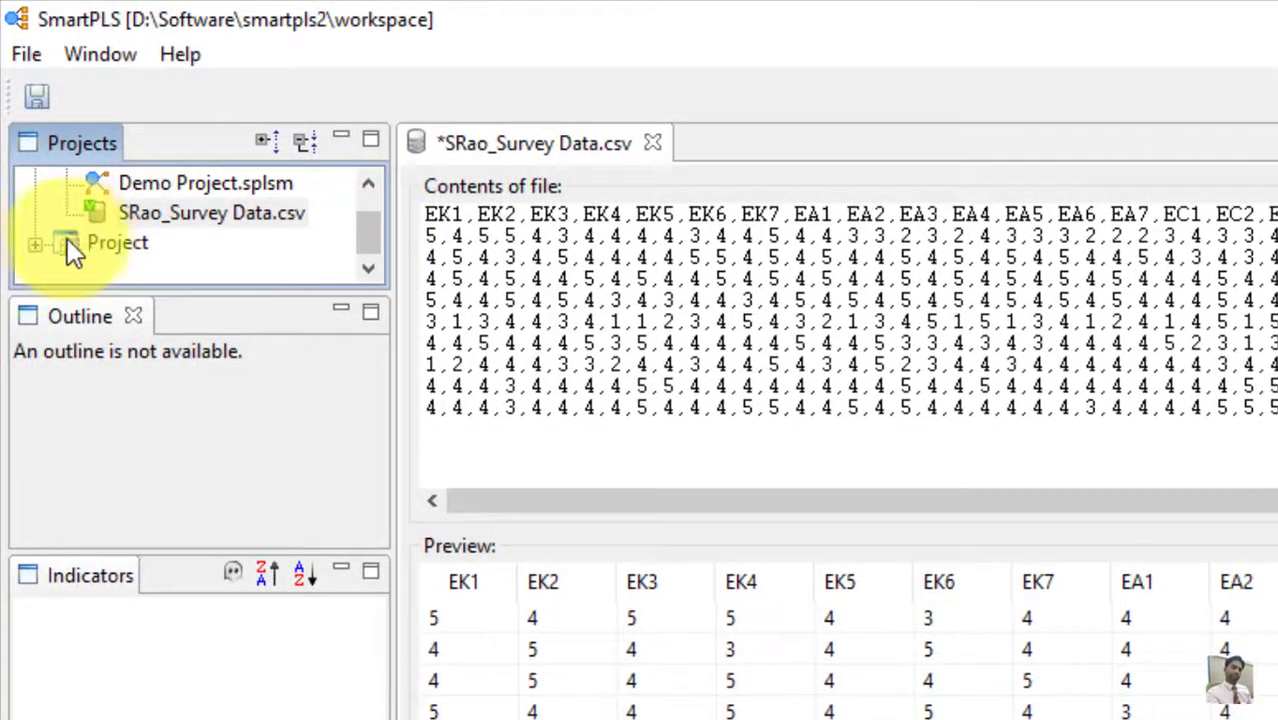
{"action": "left_click", "coordinate": [40, 244]}
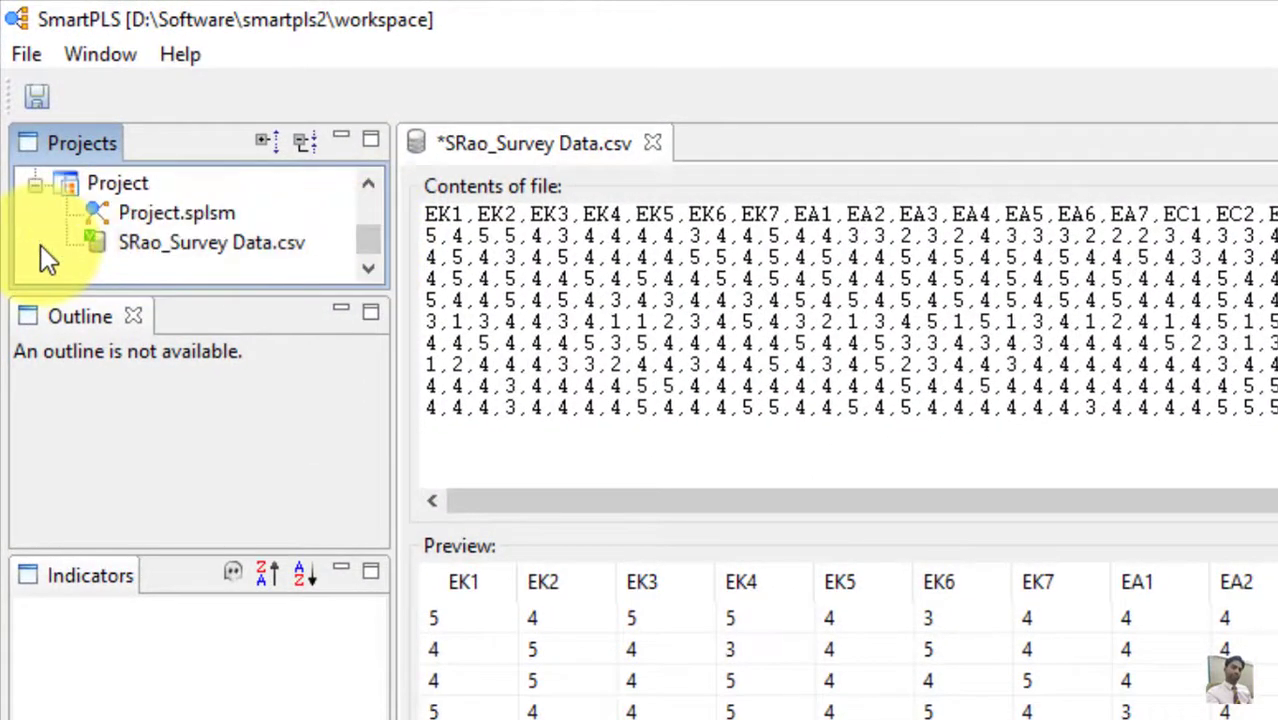
{"action": "left_click", "coordinate": [157, 212]}
{"action": "left_click", "coordinate": [190, 242]}
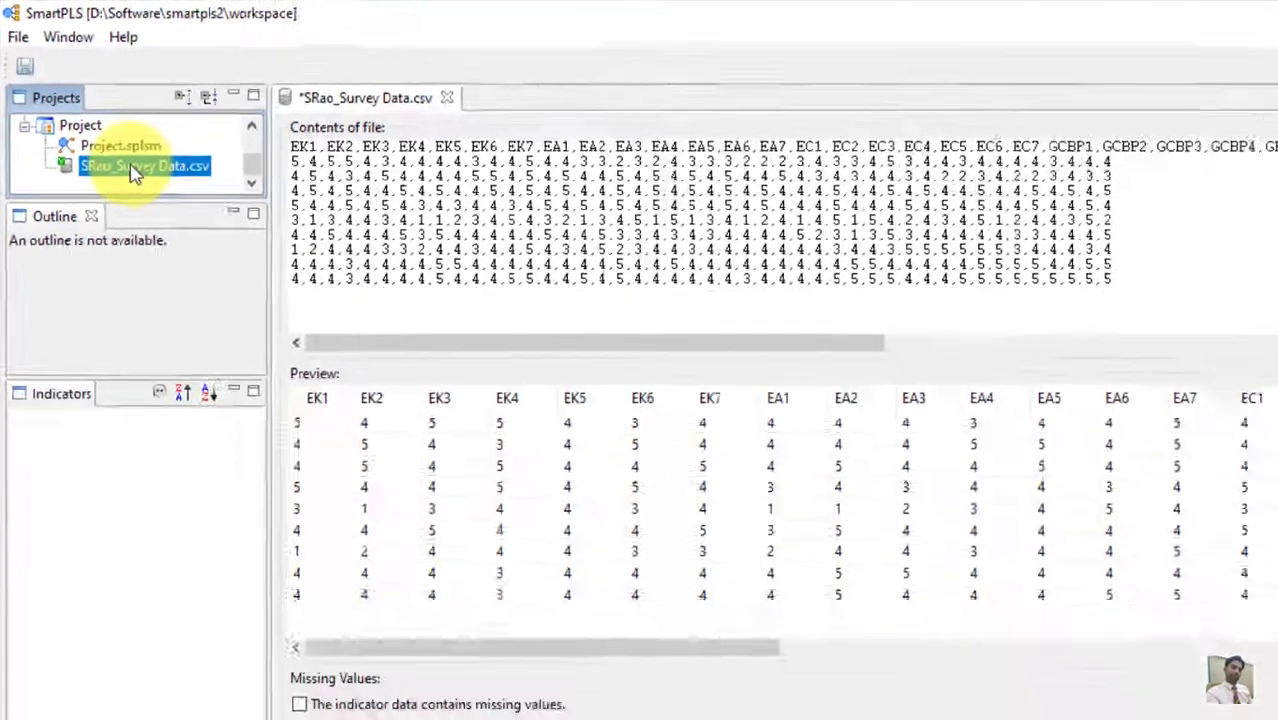
{"action": "left_click", "coordinate": [117, 183]}
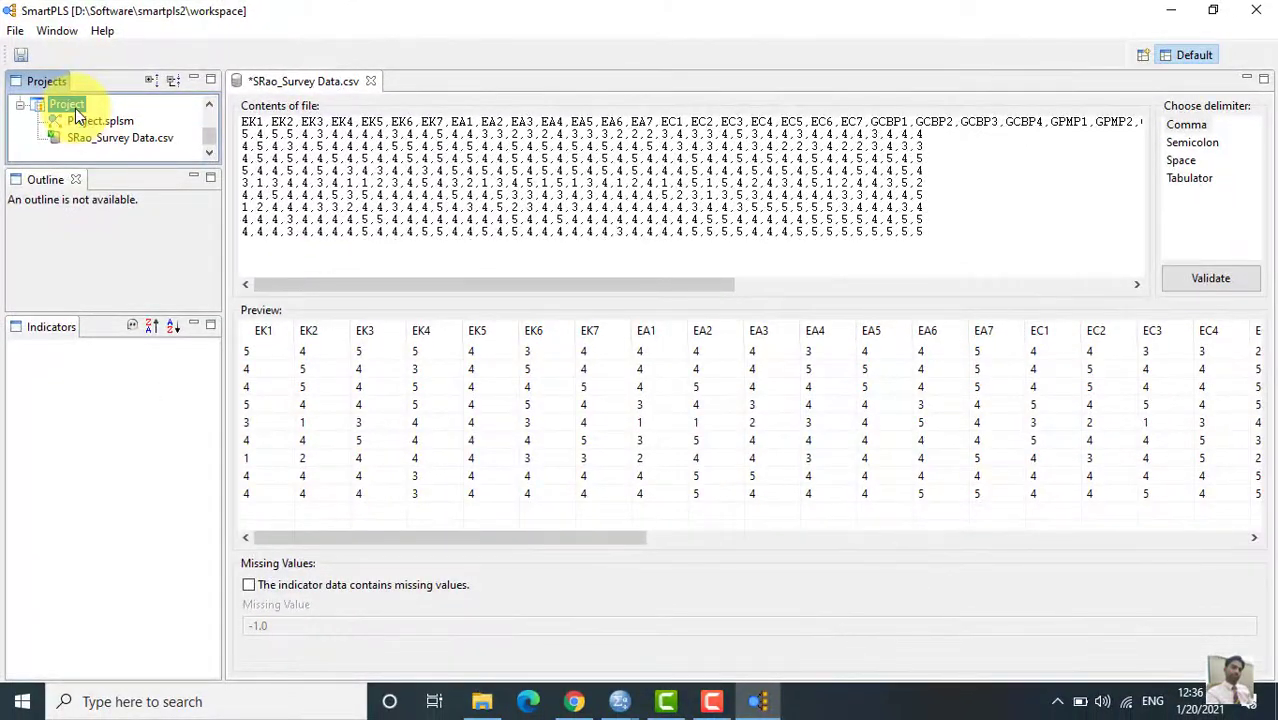
{"action": "left_click", "coordinate": [370, 81]}
{"action": "left_click", "coordinate": [668, 357]}
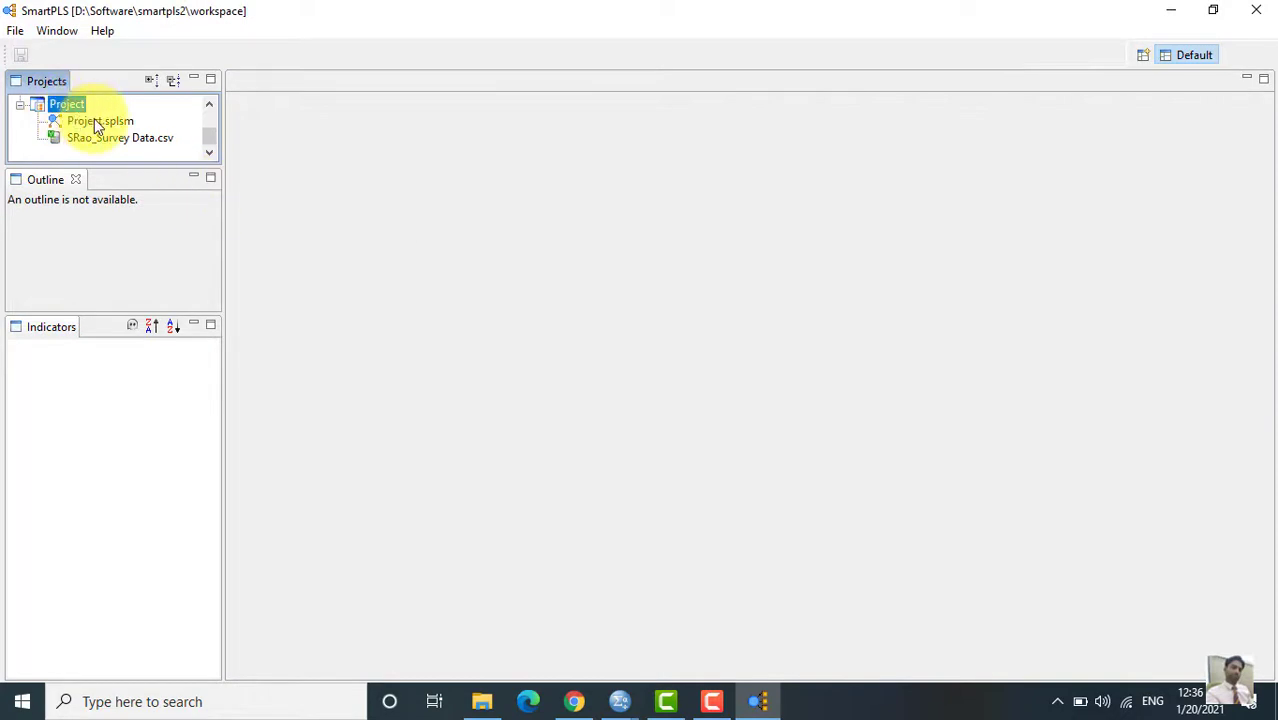
Open SRao_Survey Data.csv under the new project, choose Comma as its delimiter and validate the data.
{"action": "left_click", "coordinate": [97, 122]}
{"action": "double_click", "coordinate": [114, 139]}
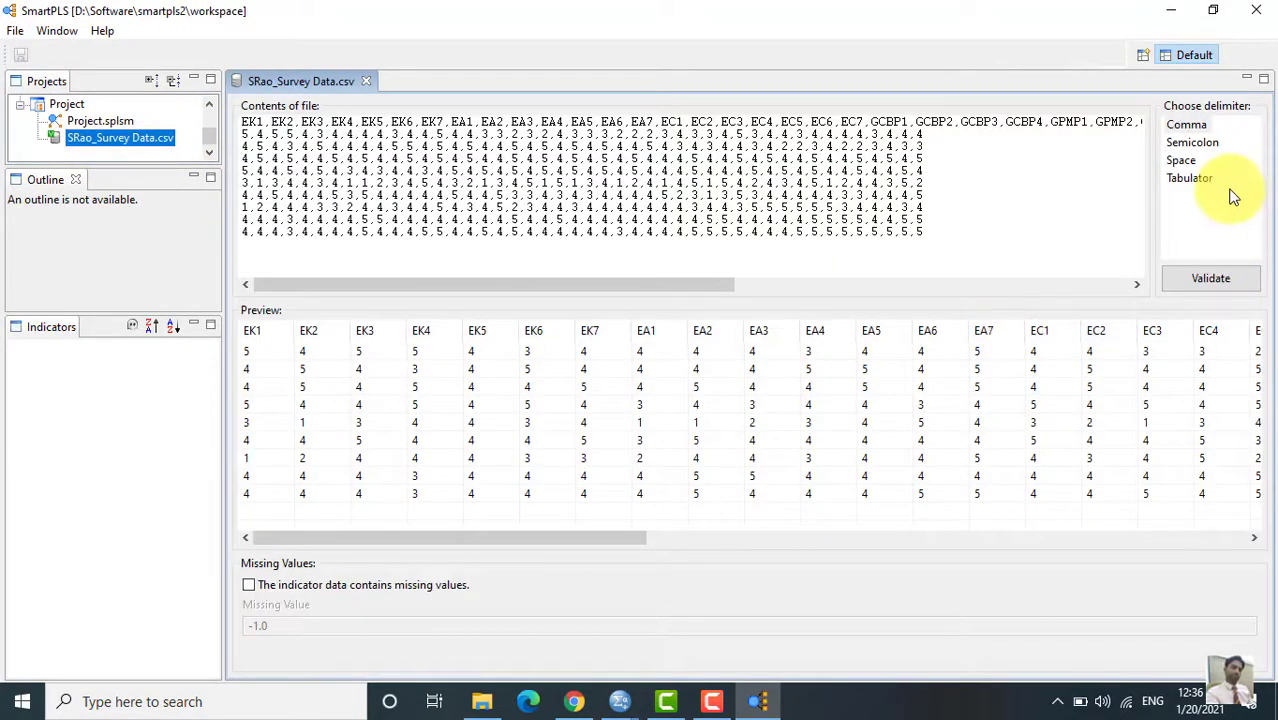
{"action": "left_click", "coordinate": [1195, 126]}
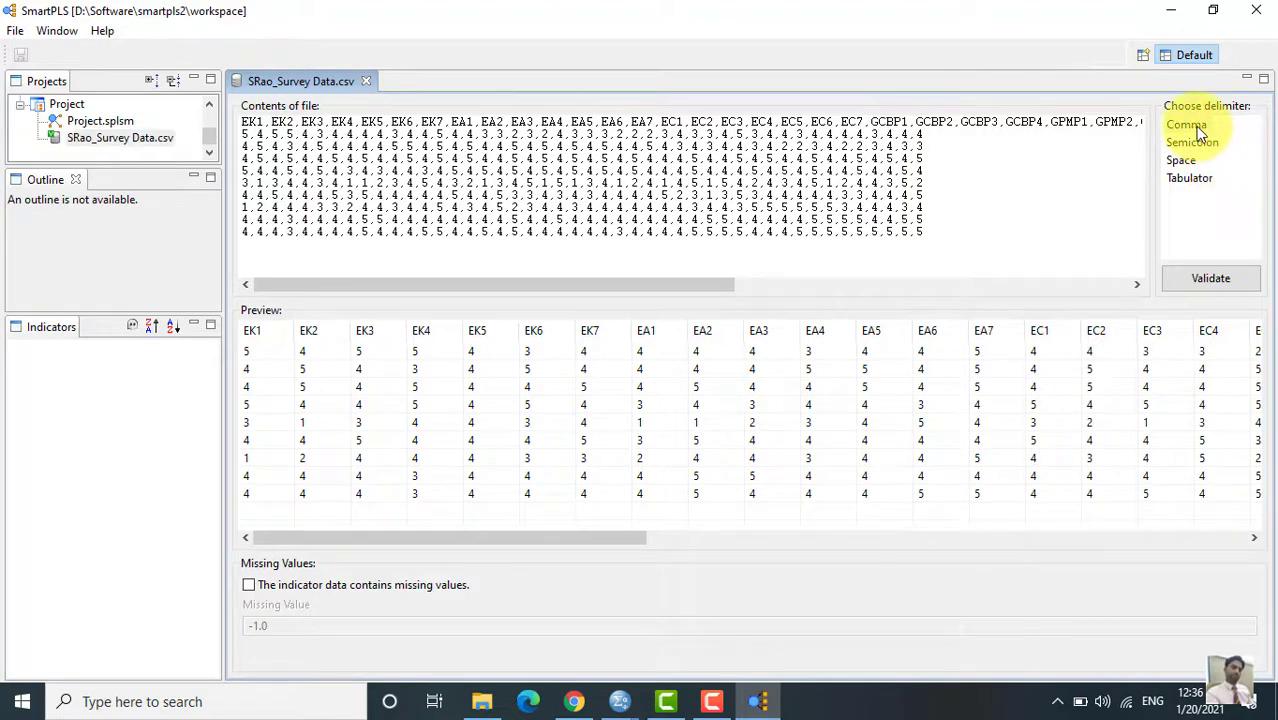
{"action": "left_click", "coordinate": [1212, 279]}
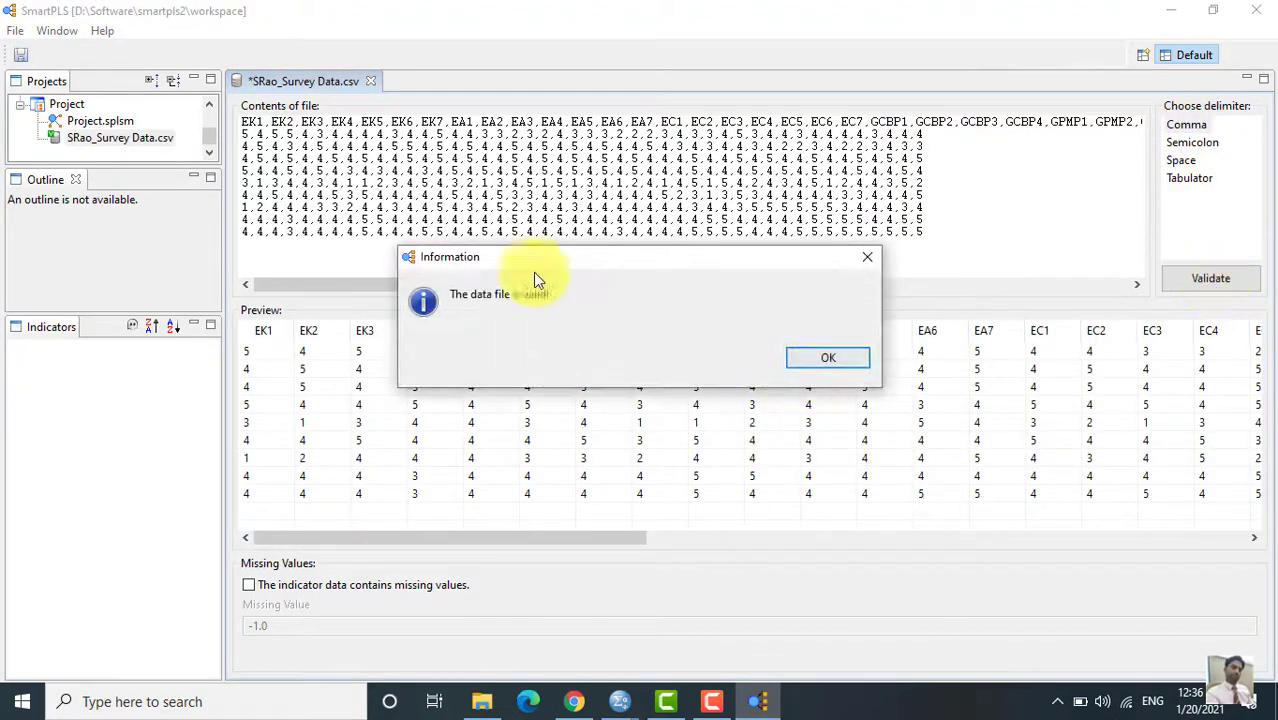
Dismiss the data validation message, then switch to File Explorer and open the D:\Software\smartpls2 folder.
{"action": "left_click", "coordinate": [854, 361]}
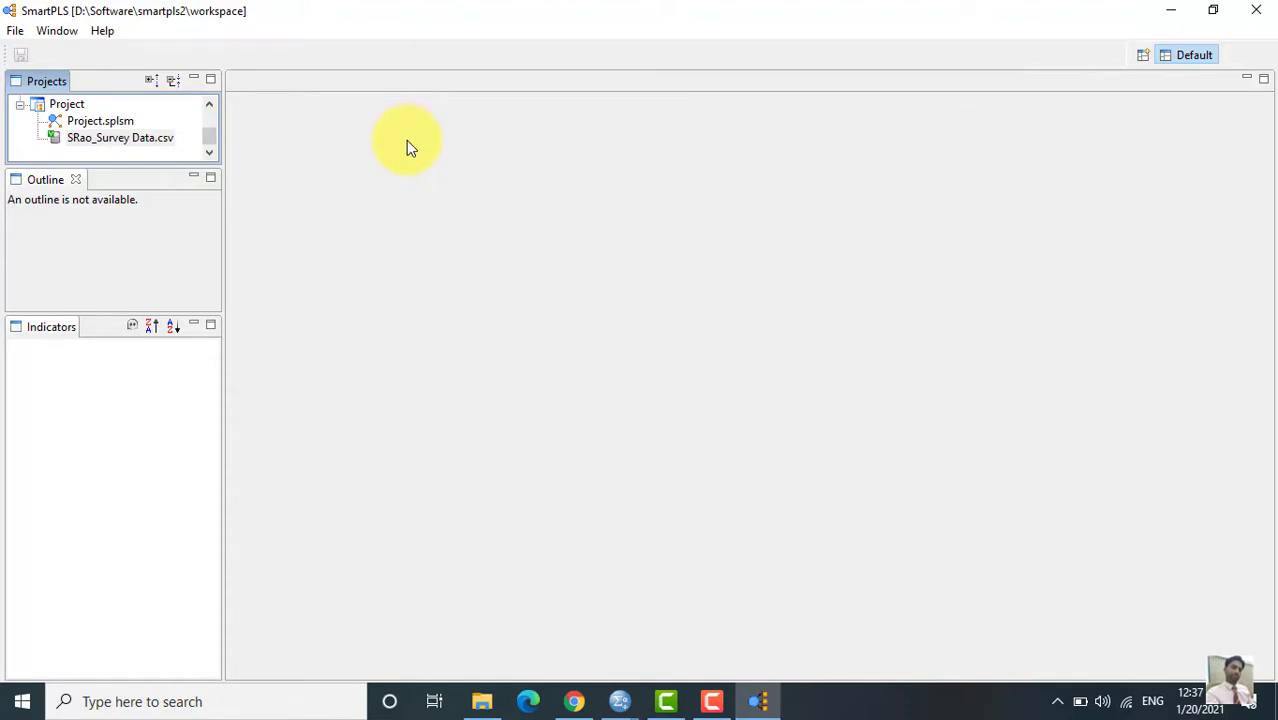
{"action": "left_click", "coordinate": [482, 701]}
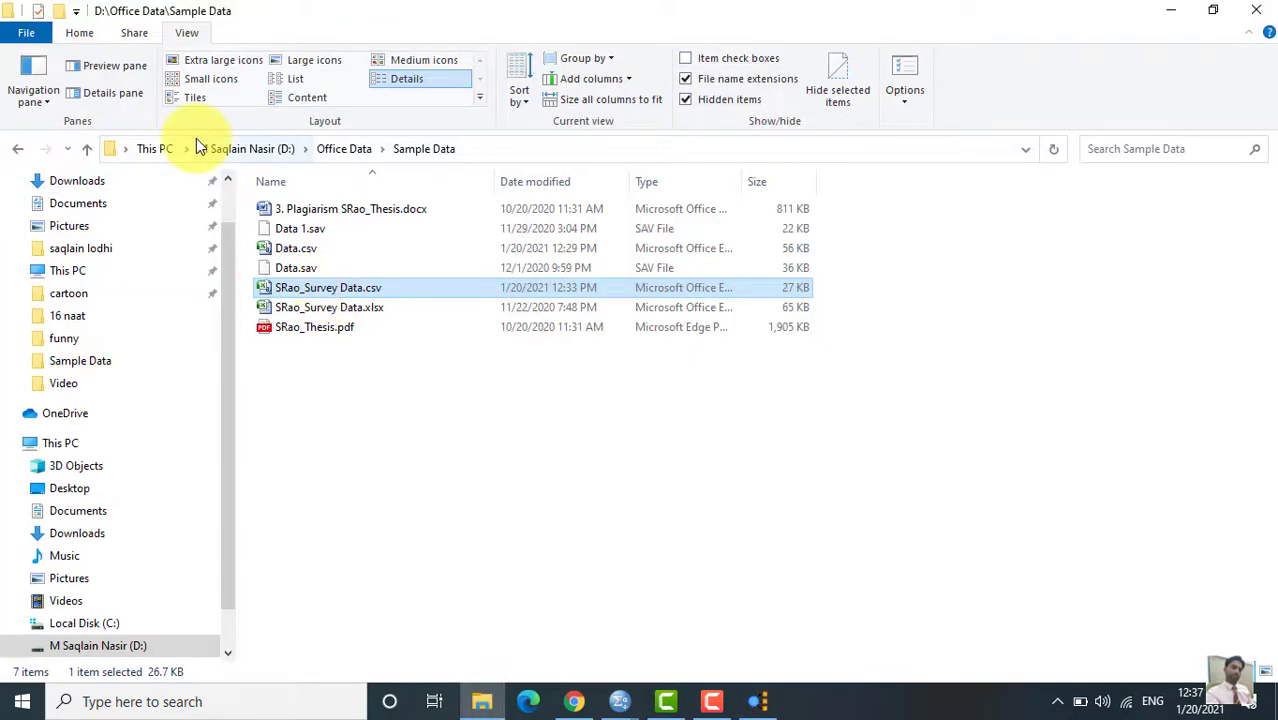
{"action": "left_click", "coordinate": [212, 148]}
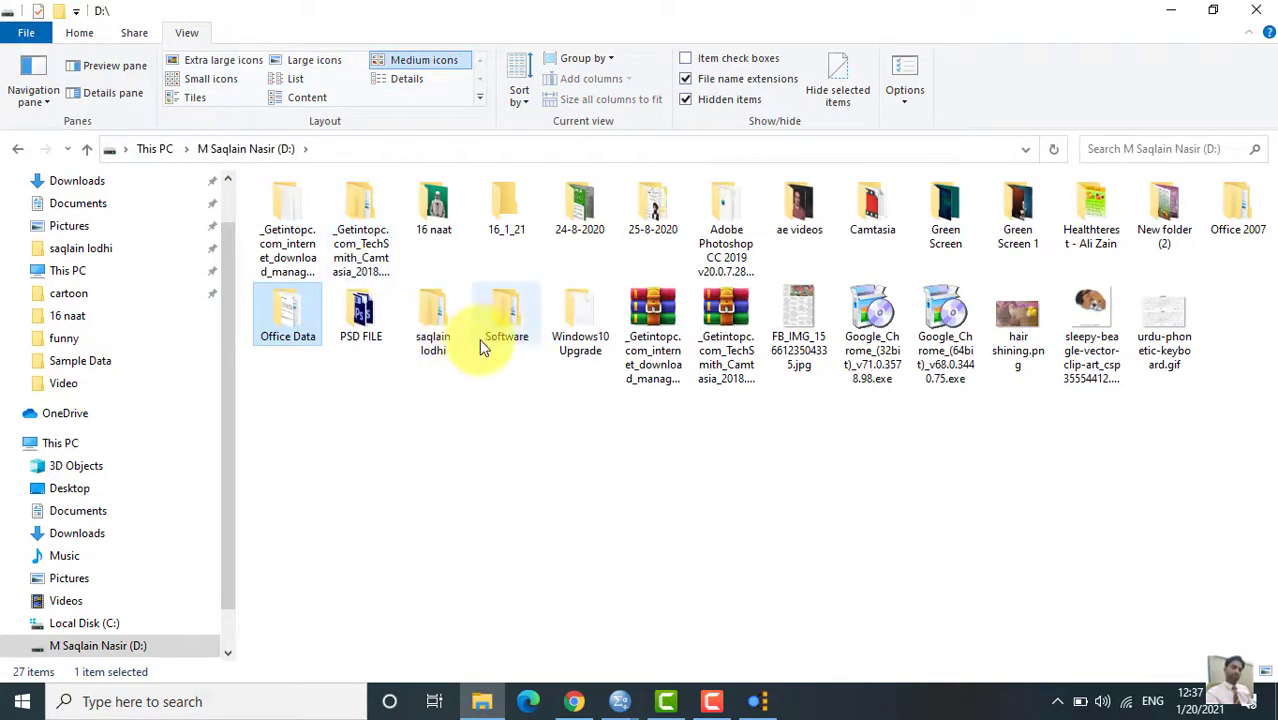
{"action": "left_click", "coordinate": [511, 319]}
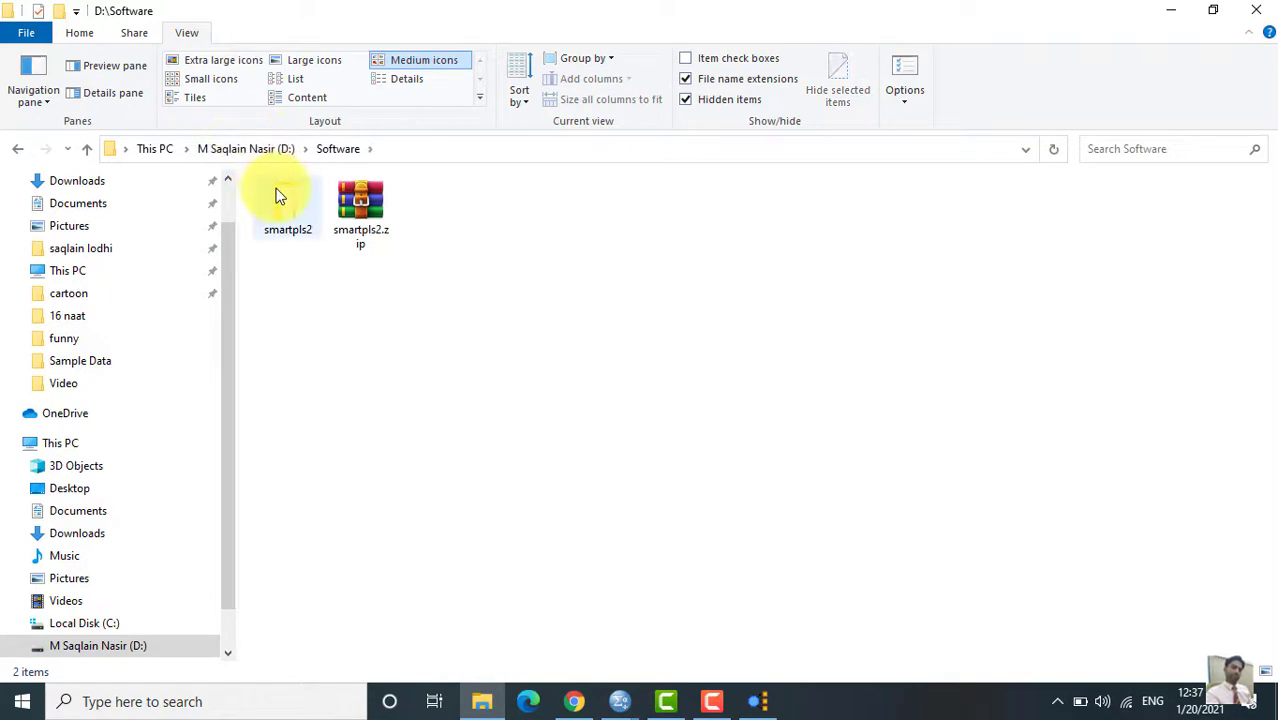
{"action": "double_click", "coordinate": [277, 191]}
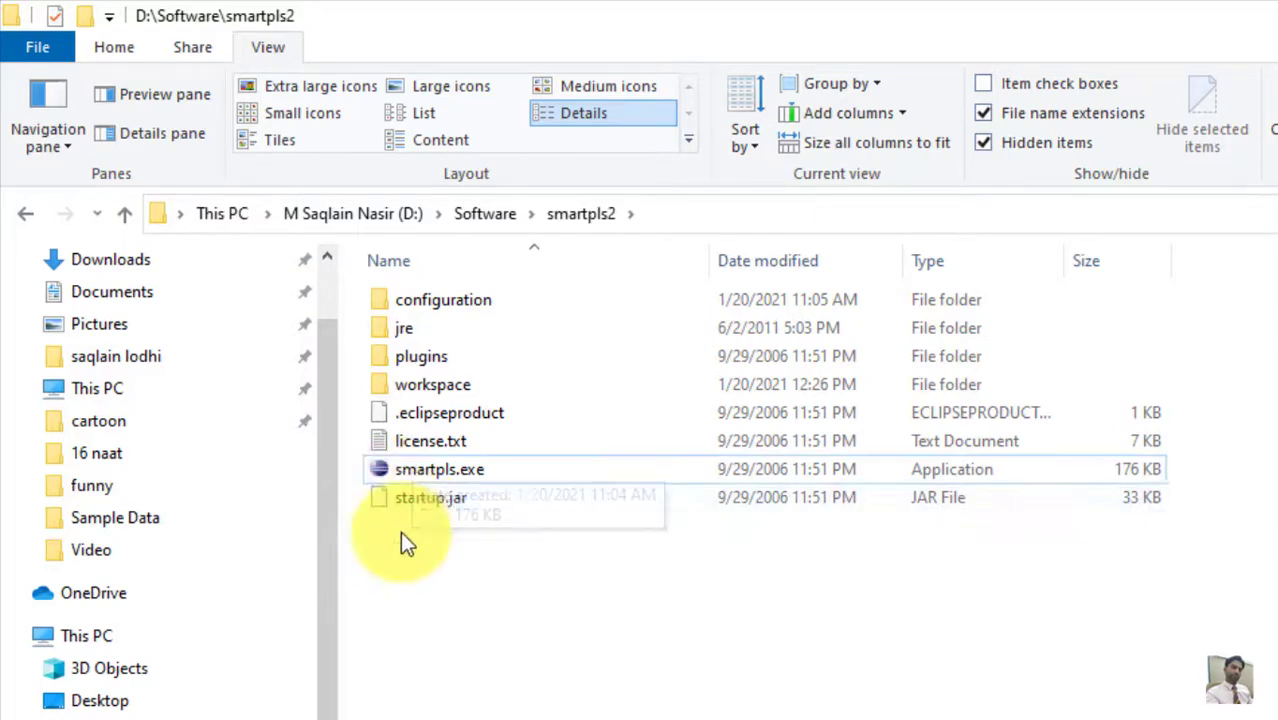
Create a desktop shortcut for smartpls.exe from the smartpls2 folder.
{"action": "left_click", "coordinate": [423, 472]}
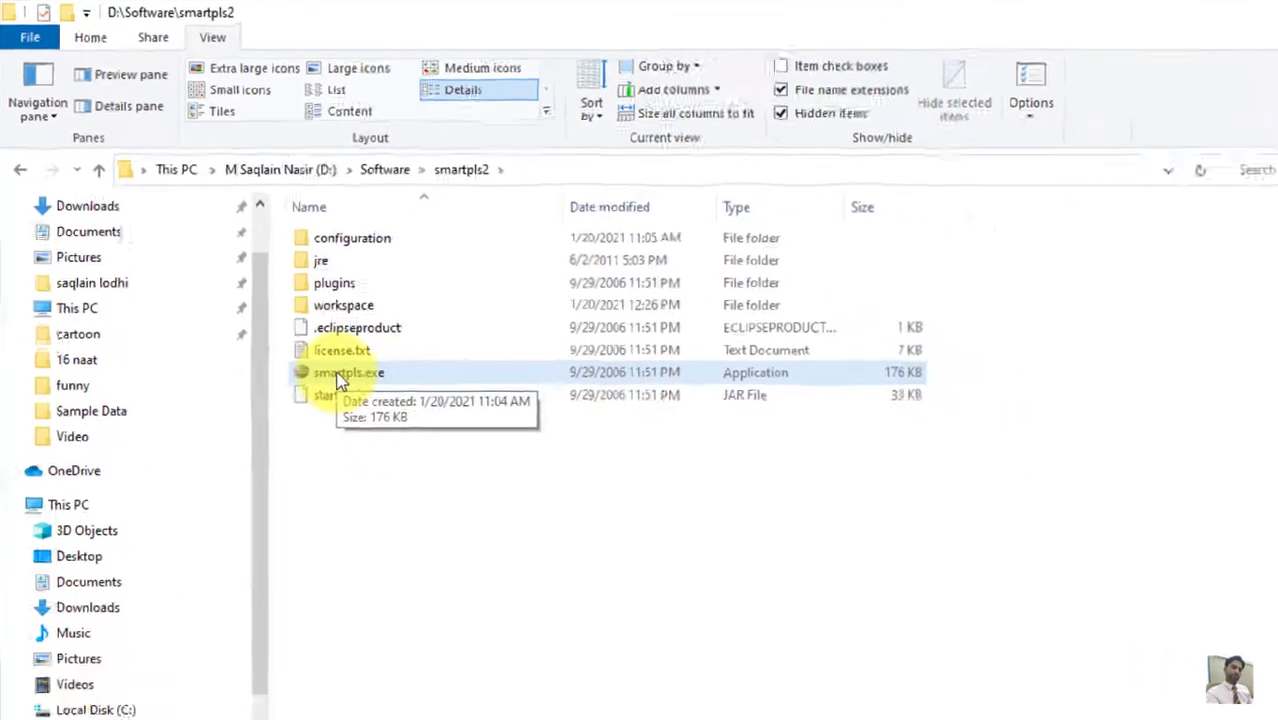
{"action": "right_click", "coordinate": [422, 467]}
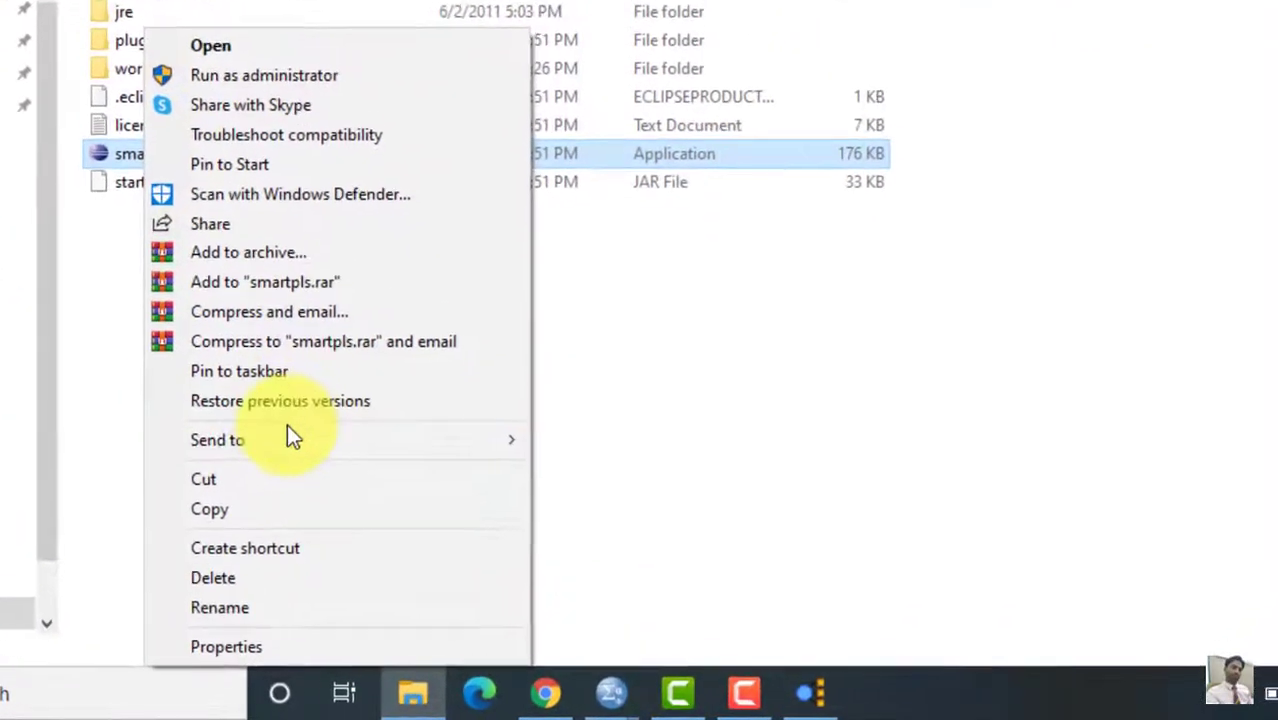
{"action": "mouse_move", "coordinate": [456, 524]}
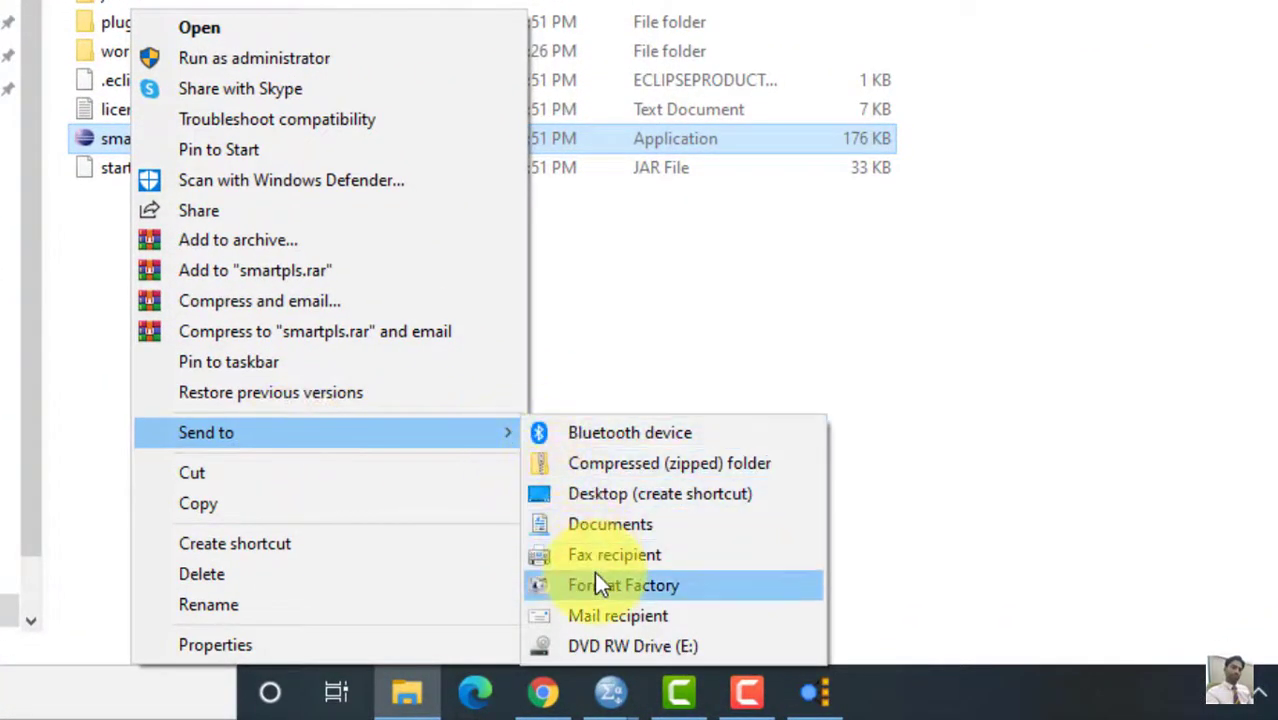
{"action": "left_click", "coordinate": [629, 494]}
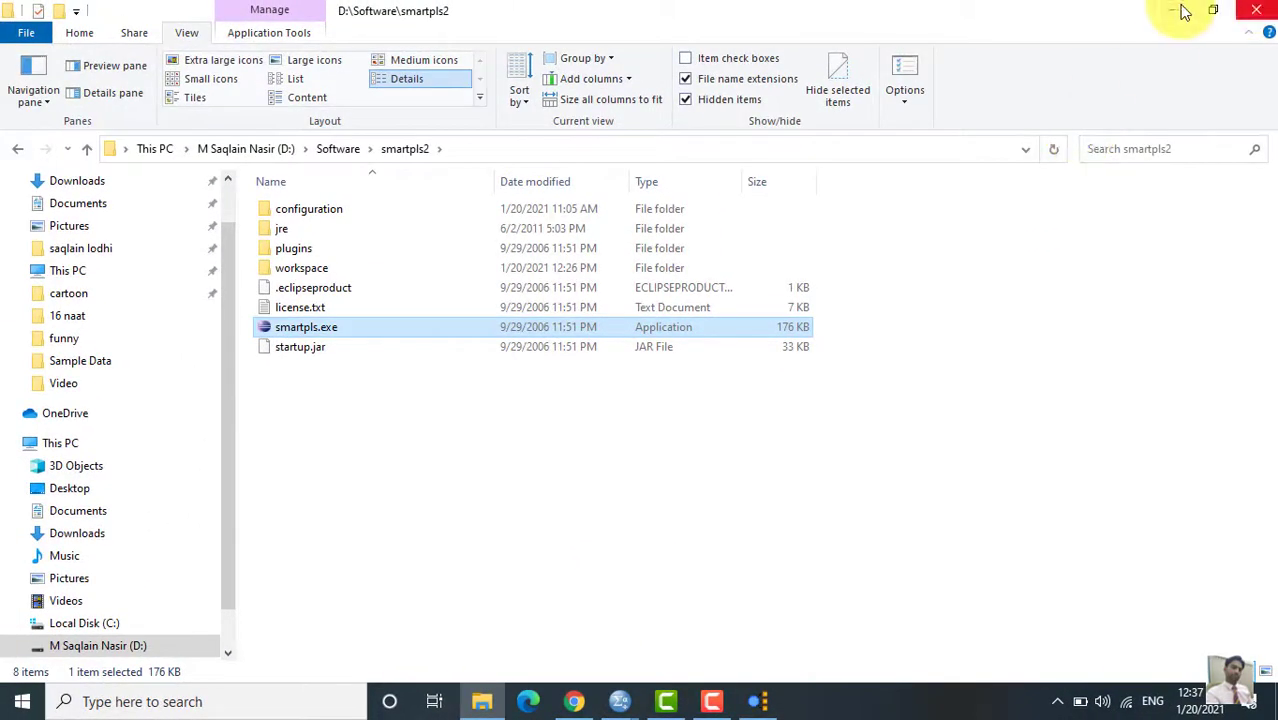
Minimize the open windows to check the smartpls.exe shortcut on the desktop.
{"action": "left_click", "coordinate": [1172, 8]}
{"action": "left_click", "coordinate": [1172, 10]}
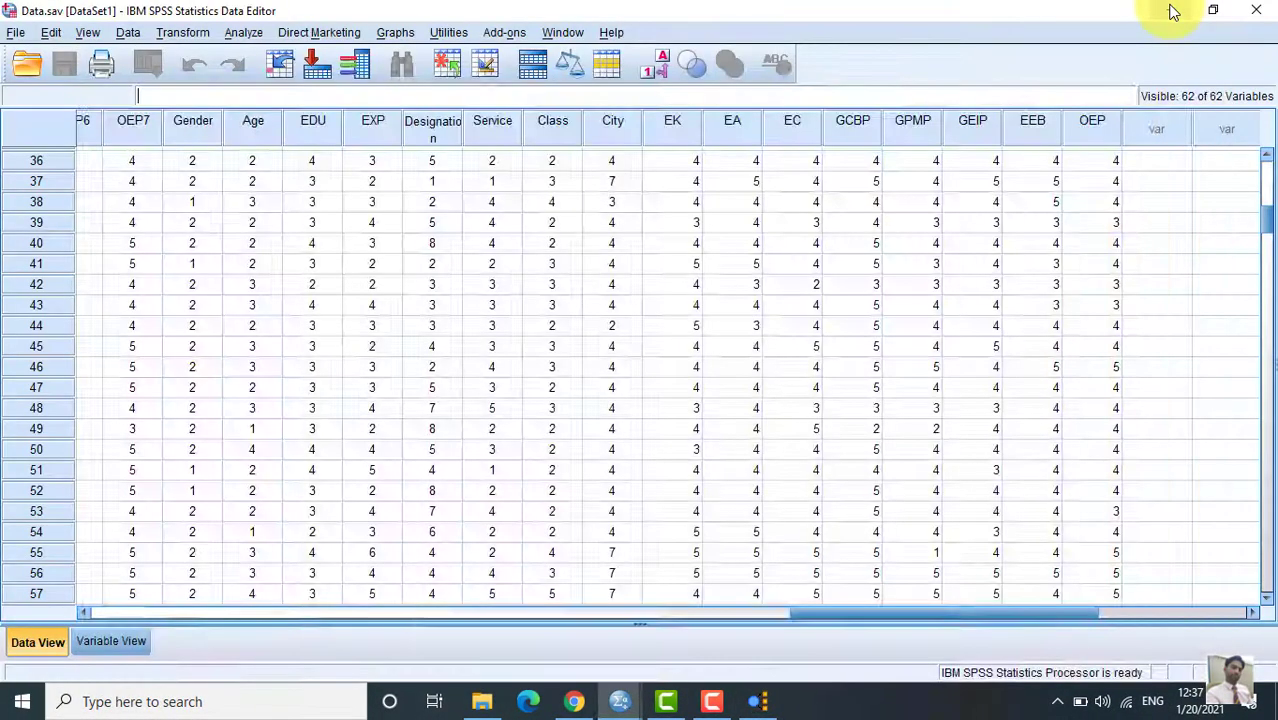
{"action": "left_click", "coordinate": [1170, 10]}
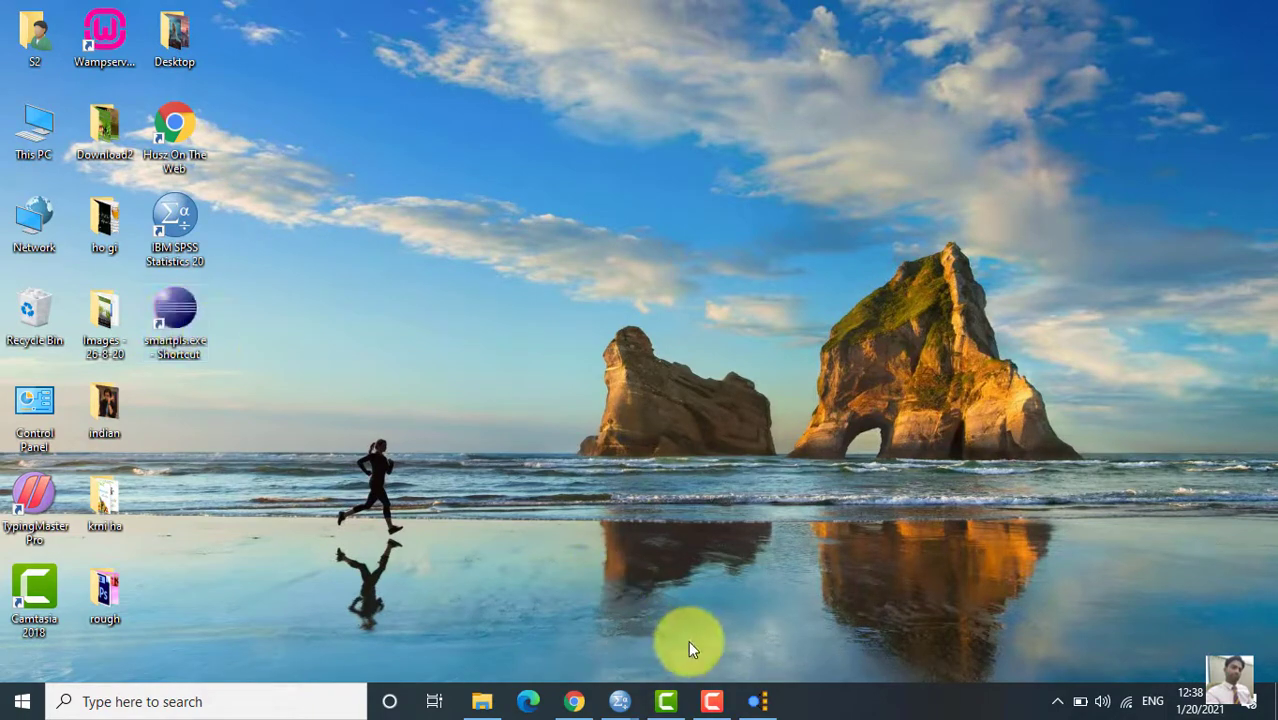
Switch back to SmartPLS and open the model file Project.splsm under the project named Project.
{"action": "left_click", "coordinate": [757, 701]}
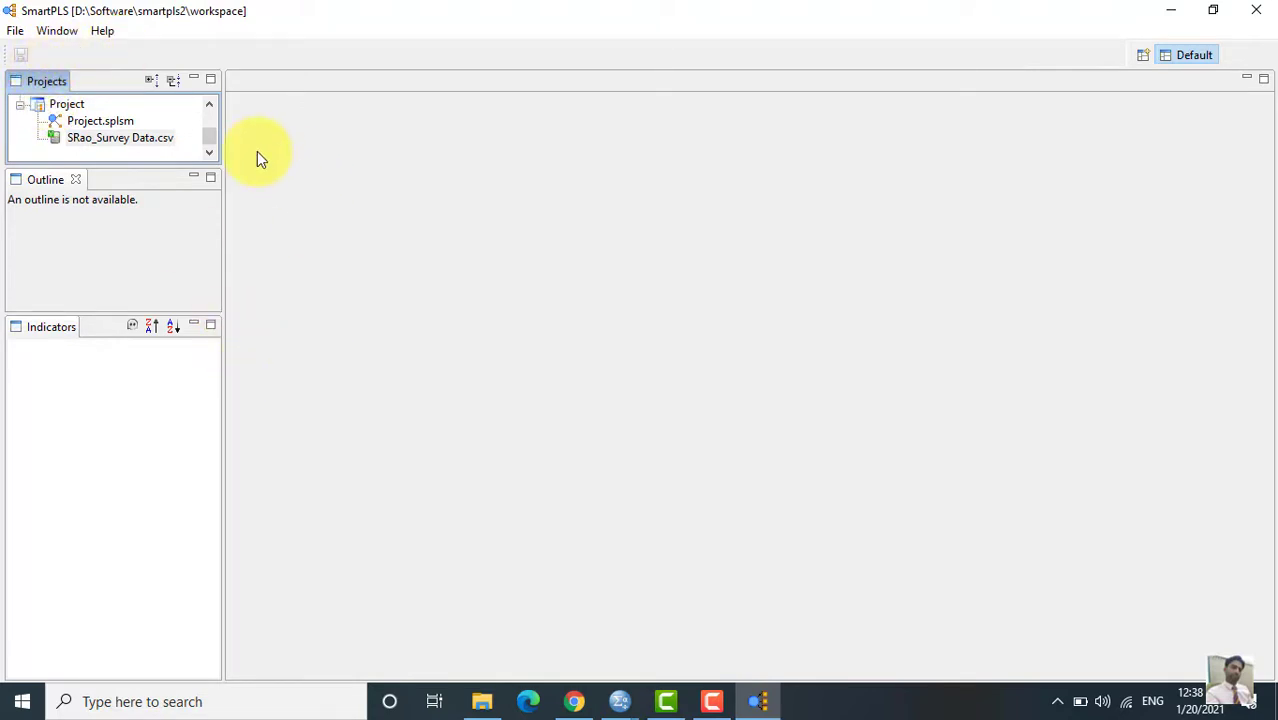
{"action": "left_click", "coordinate": [91, 120]}
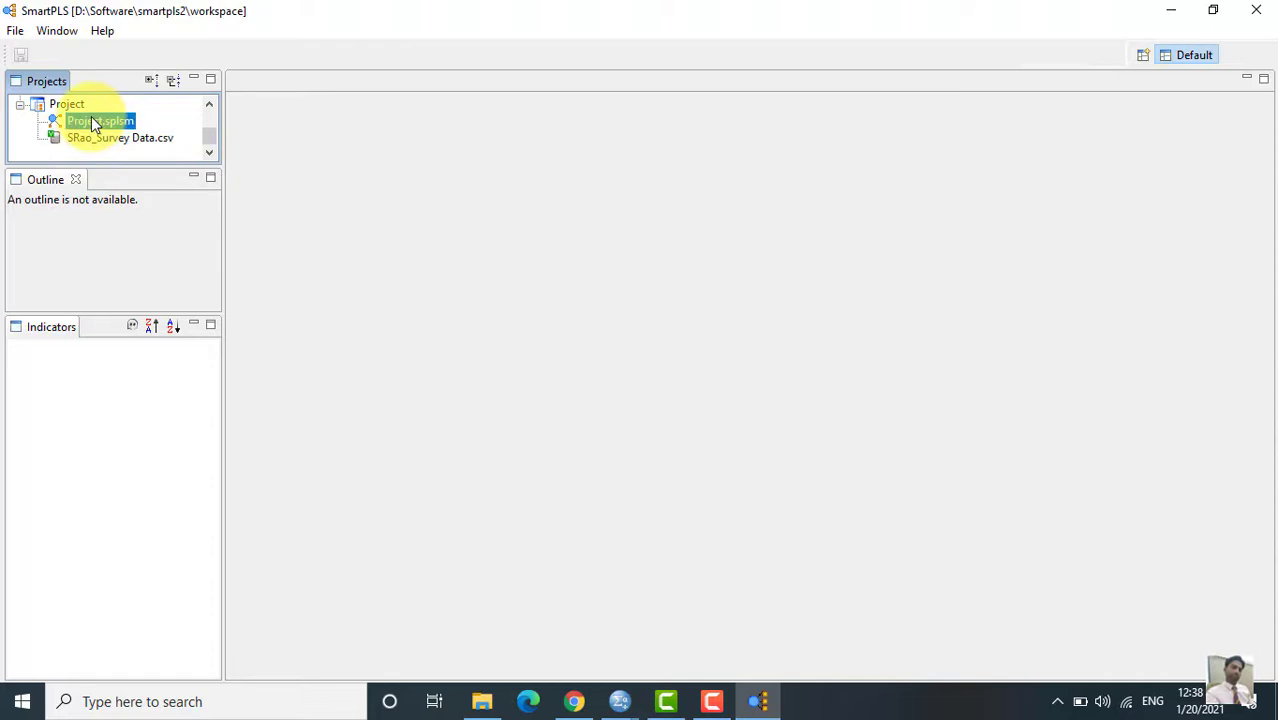
{"action": "double_click", "coordinate": [91, 120]}
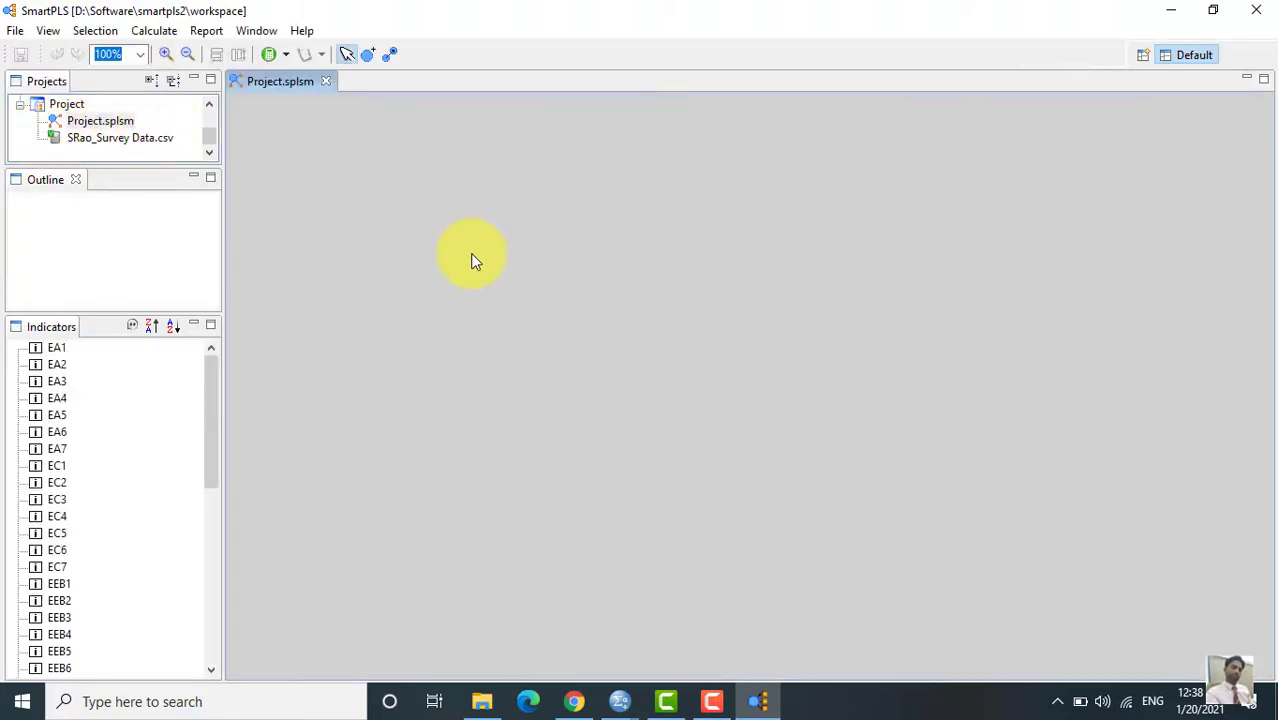